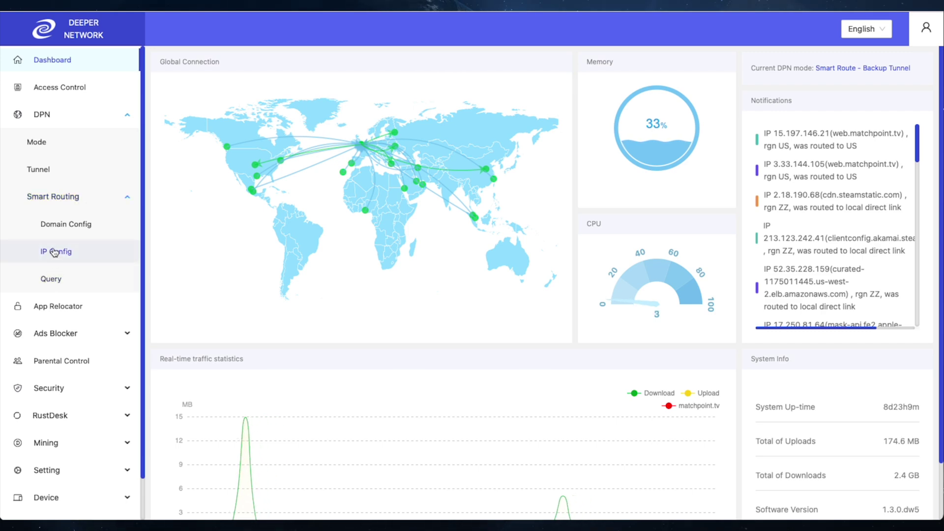
Browse the first two pages of apps in the App Relocator and search it for Screambox.
{"action": "left_click", "coordinate": [60, 313]}
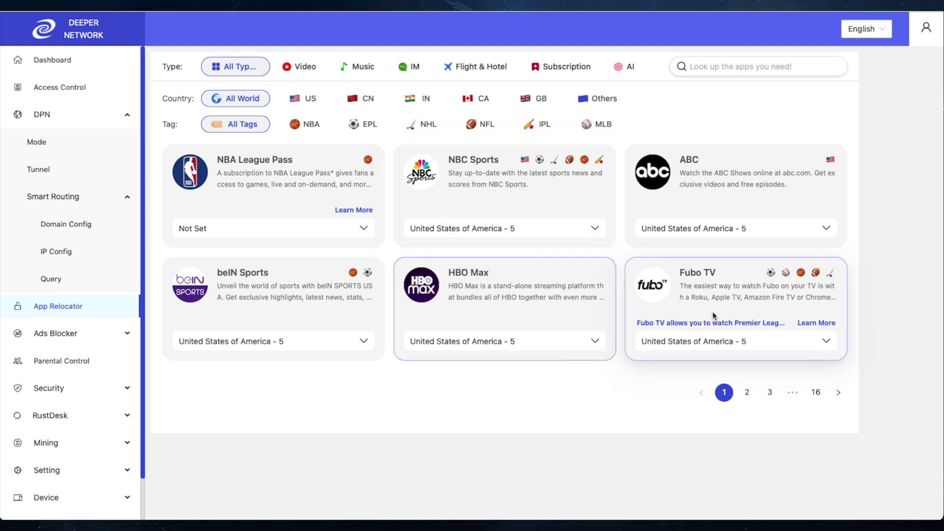
{"action": "left_click", "coordinate": [748, 393]}
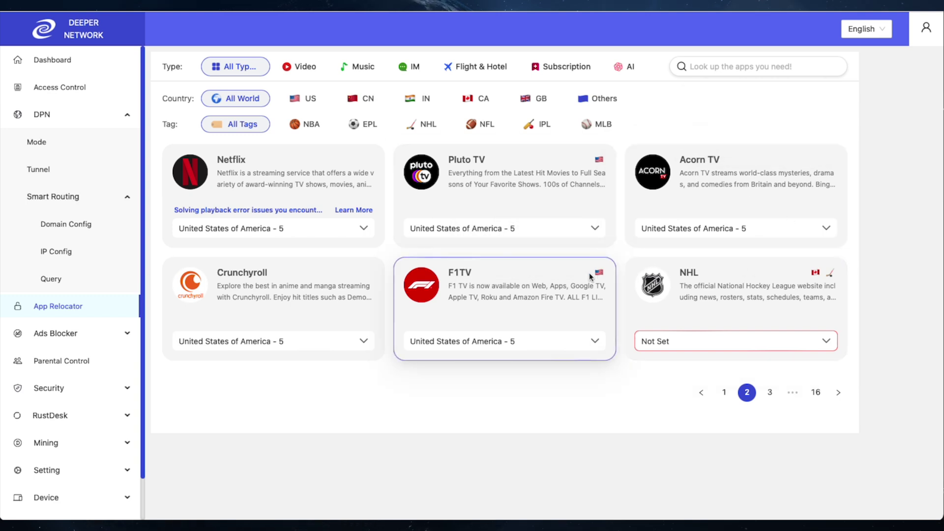
{"action": "left_click", "coordinate": [724, 393]}
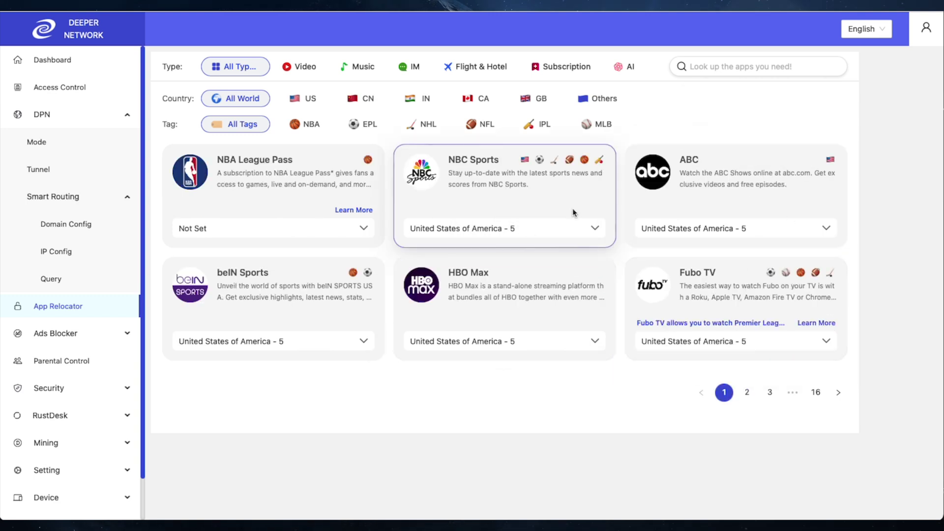
{"action": "left_click", "coordinate": [731, 59]}
{"action": "type", "text": "screambox"}
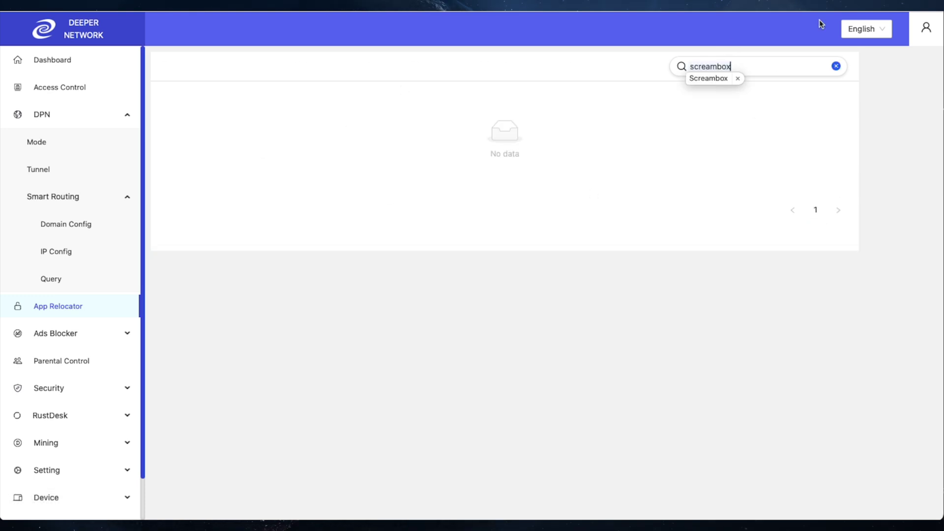
Open the Screambox website in a new browser tab and check whether the featured title is available in this location.
{"action": "key", "text": "super+t"}
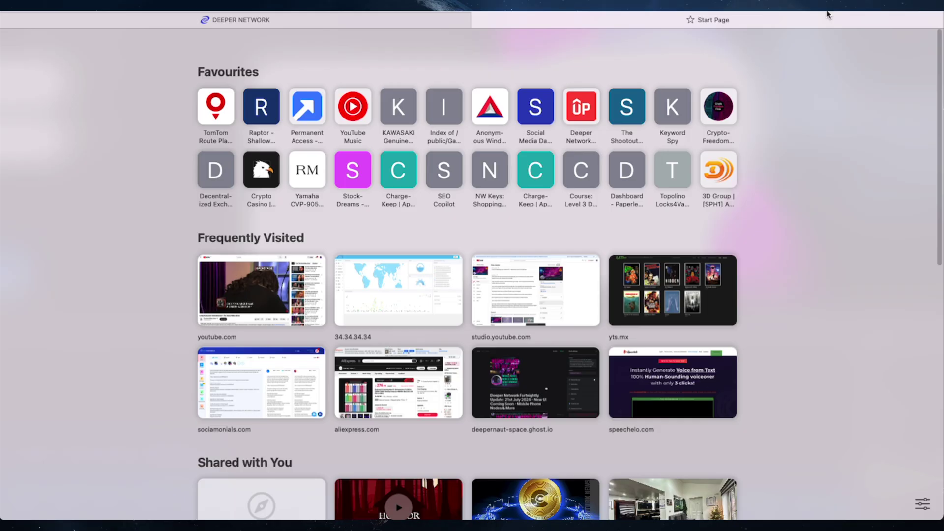
{"action": "type", "text": "screambox"}
{"action": "key", "text": "Return"}
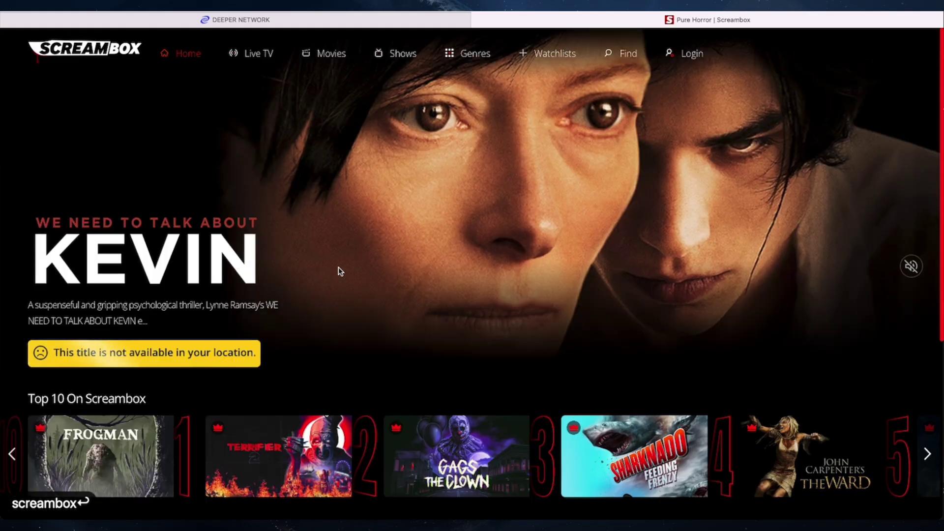
{"action": "left_click_drag", "start_coordinate": [67, 354], "coordinate": [229, 355]}
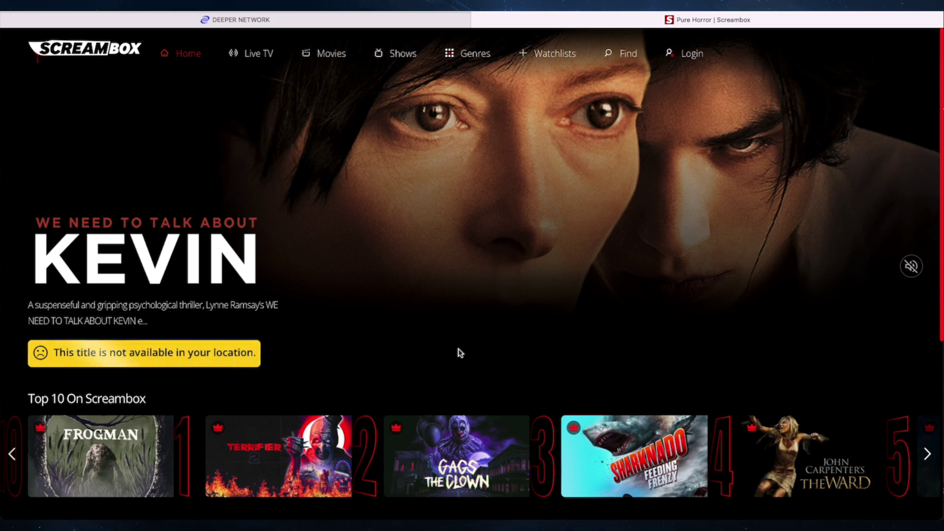
{"action": "right_click", "coordinate": [377, 141]}
{"action": "left_click", "coordinate": [538, 300]}
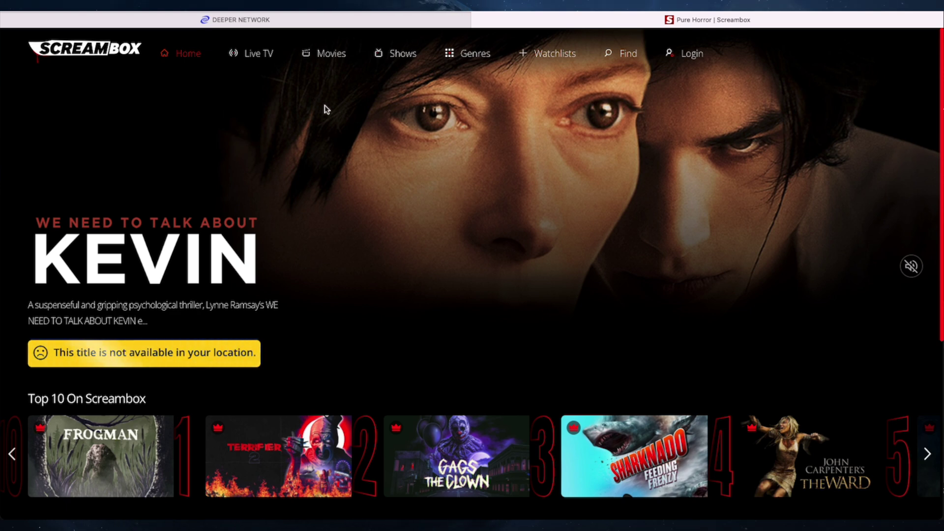
Return to the Deeper Network page and check the selected DPN mode.
{"action": "left_click", "coordinate": [281, 17]}
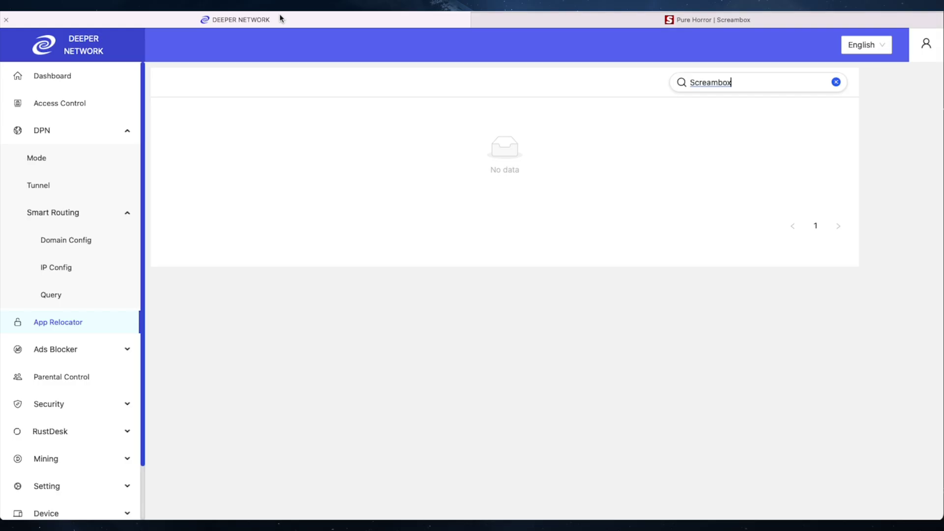
{"action": "left_click", "coordinate": [50, 155]}
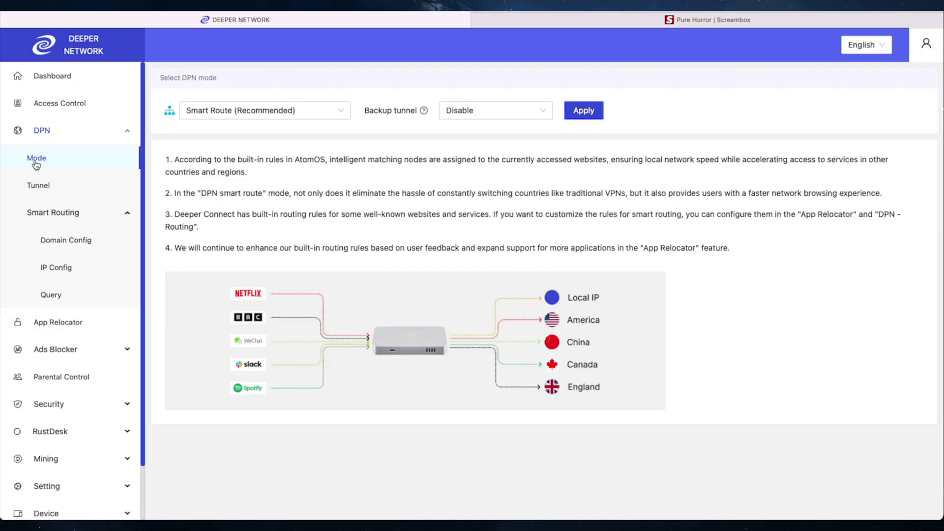
{"action": "left_click", "coordinate": [273, 109]}
{"action": "left_click", "coordinate": [285, 81]}
{"action": "left_click", "coordinate": [238, 112]}
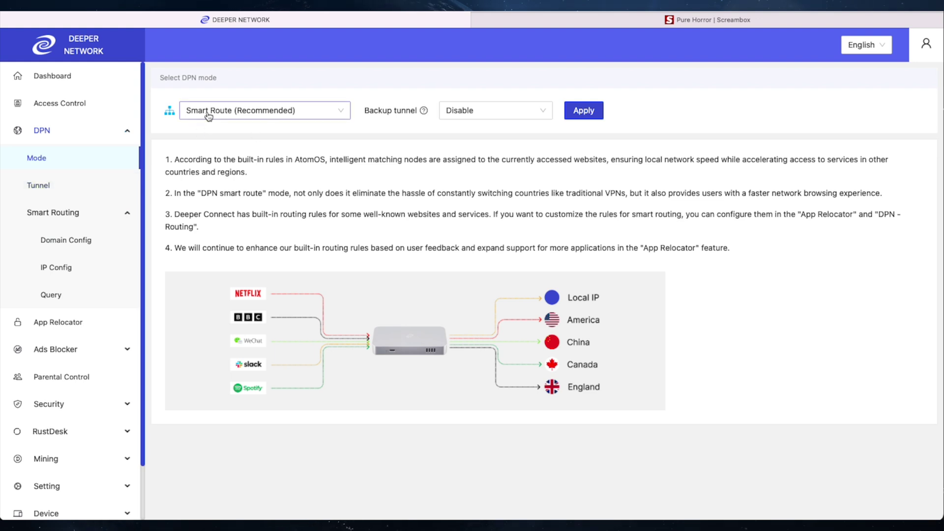
Check the configured DPN tunnels for a North America - United States of America entry and its number of active IPs.
{"action": "left_click", "coordinate": [51, 190]}
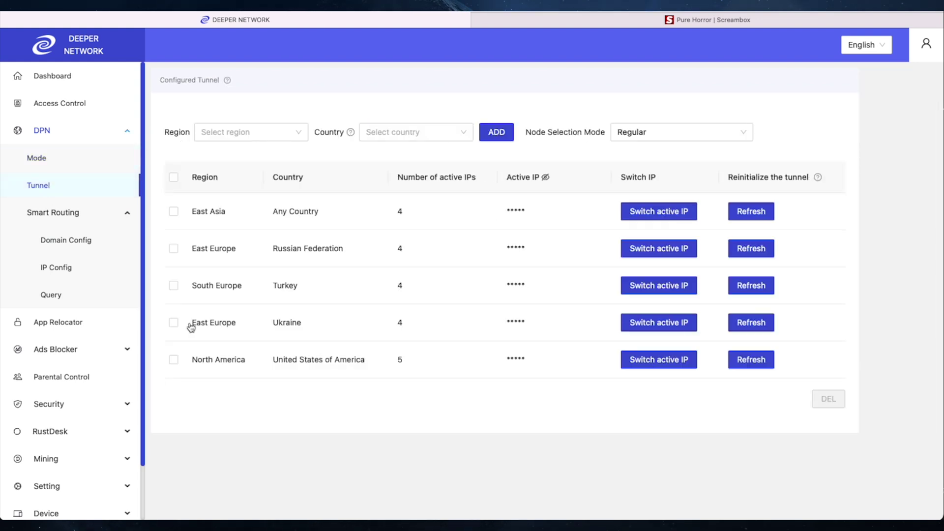
{"action": "left_click_drag", "start_coordinate": [193, 362], "coordinate": [368, 358]}
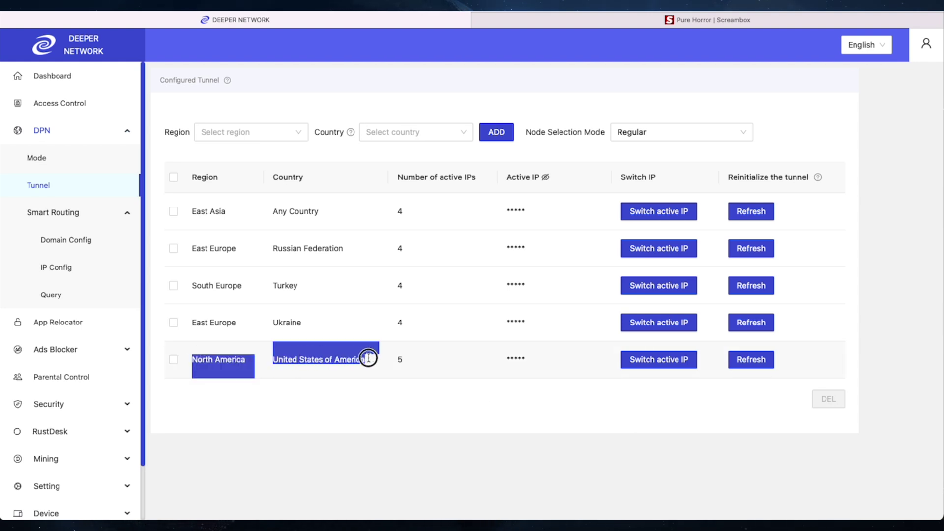
{"action": "left_click", "coordinate": [402, 363]}
{"action": "left_click", "coordinate": [398, 354]}
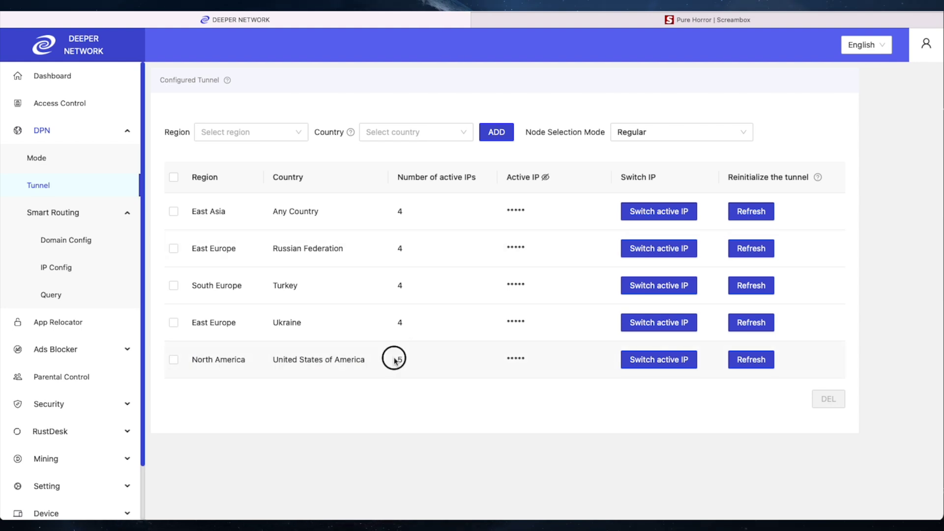
{"action": "double_click", "coordinate": [400, 359]}
{"action": "left_click", "coordinate": [415, 363]}
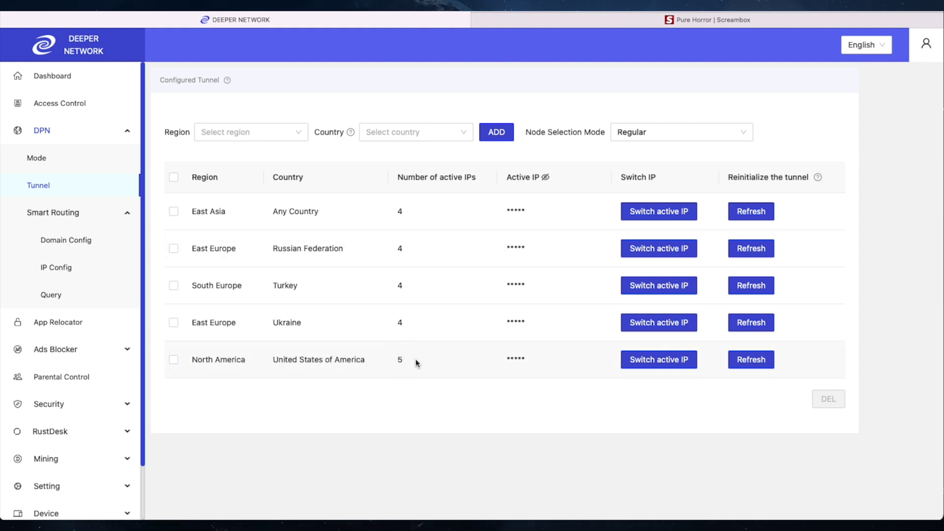
Add screambox.com to the Smart Route List in Domain Config, using the North America - United States tunnel.
{"action": "left_click", "coordinate": [64, 241]}
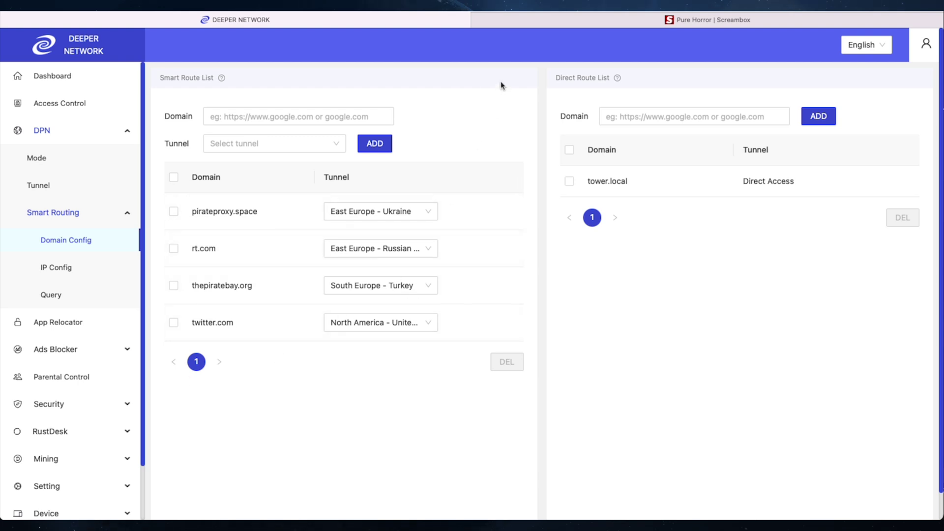
{"action": "left_click", "coordinate": [716, 15]}
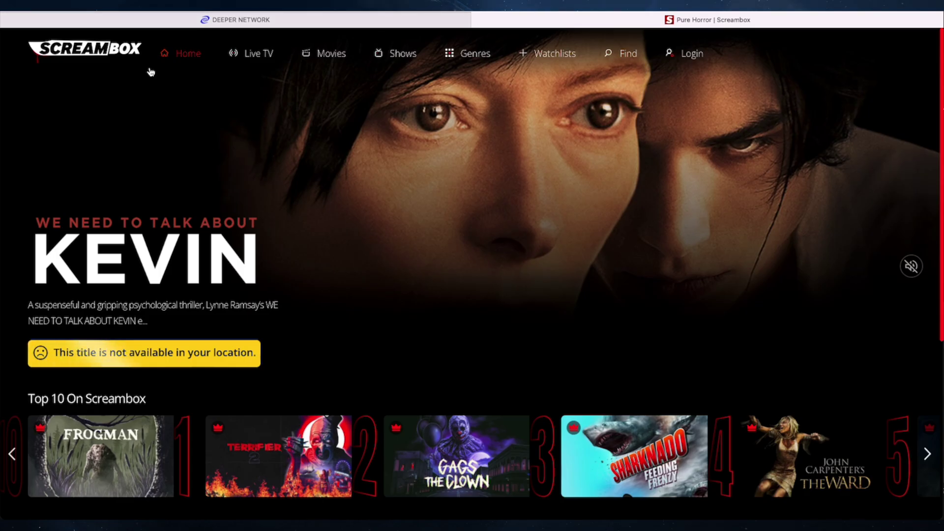
{"action": "left_click", "coordinate": [304, 22]}
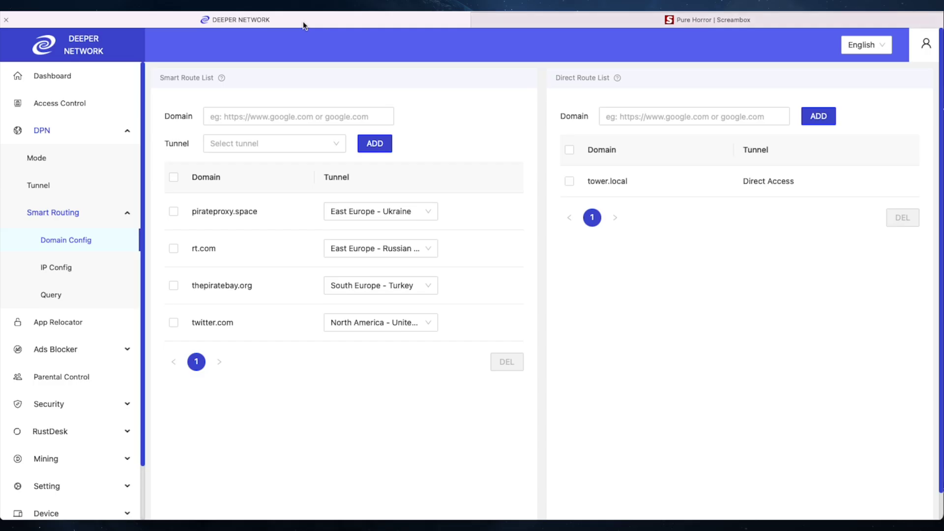
{"action": "left_click", "coordinate": [268, 114]}
{"action": "type", "text": "screamboc"}
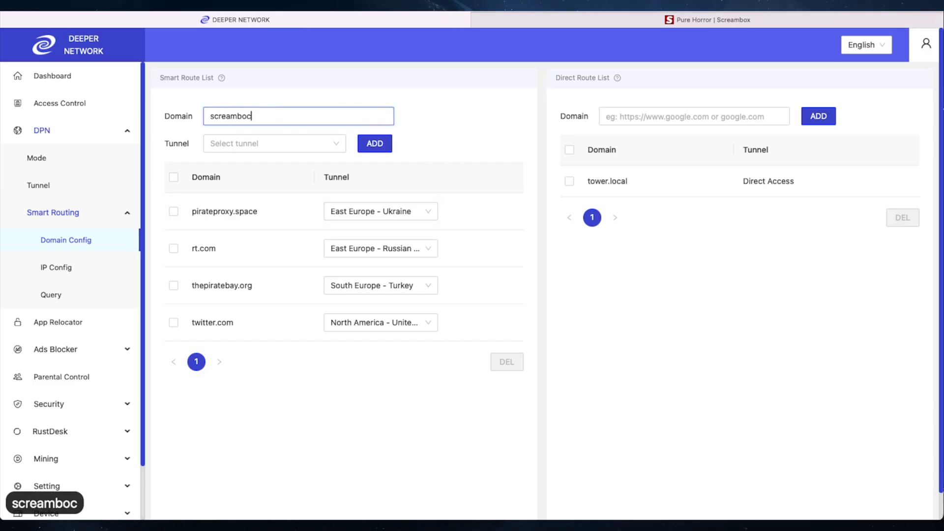
{"action": "key", "text": "BackSpace"}
{"action": "type", "text": "x.com"}
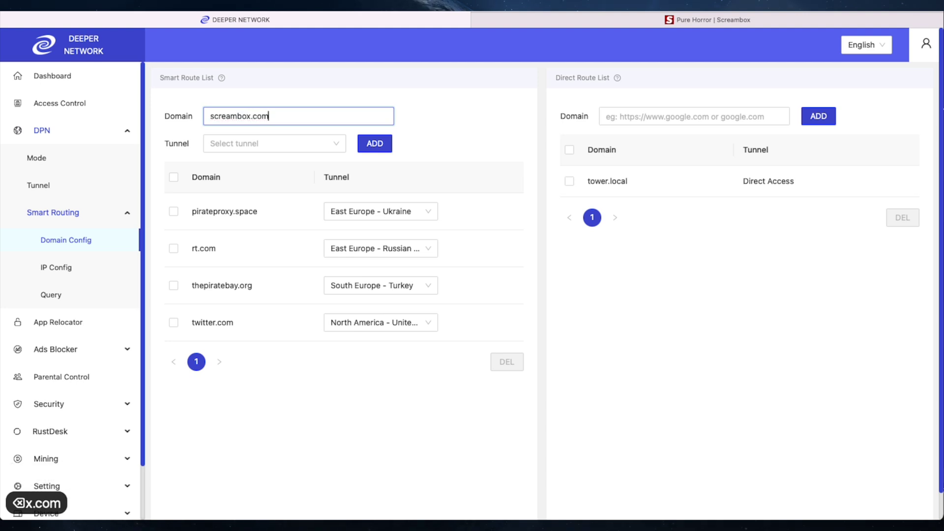
{"action": "left_click", "coordinate": [266, 143]}
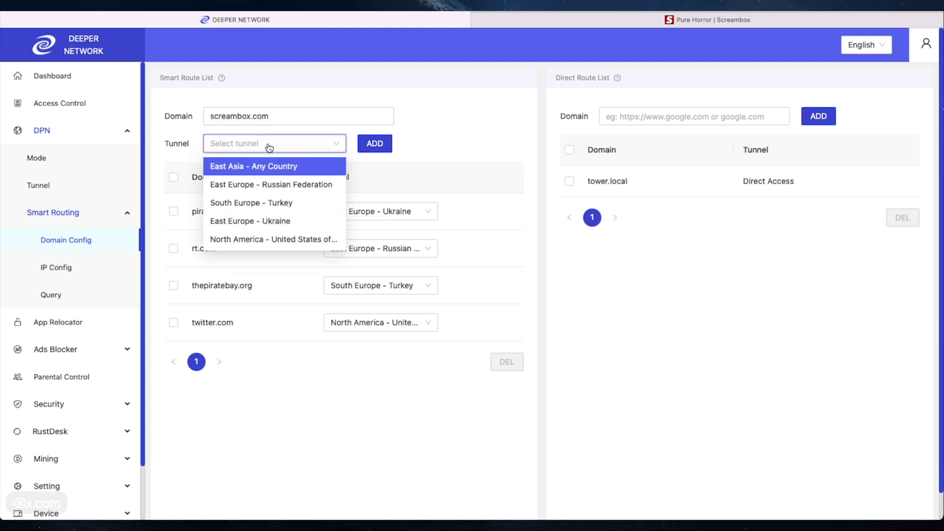
{"action": "left_click", "coordinate": [274, 240]}
{"action": "left_click", "coordinate": [384, 147]}
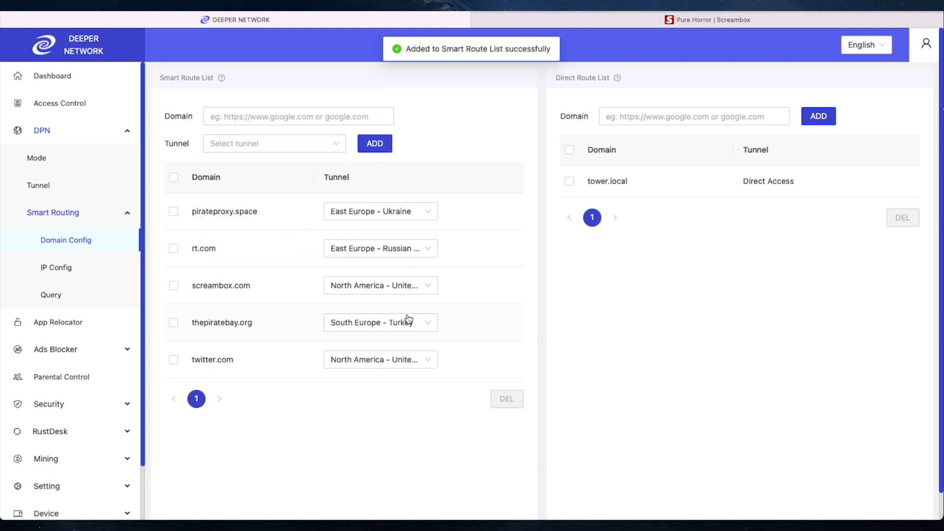
{"action": "left_click_drag", "start_coordinate": [211, 288], "coordinate": [439, 287]}
{"action": "left_click", "coordinate": [641, 291]}
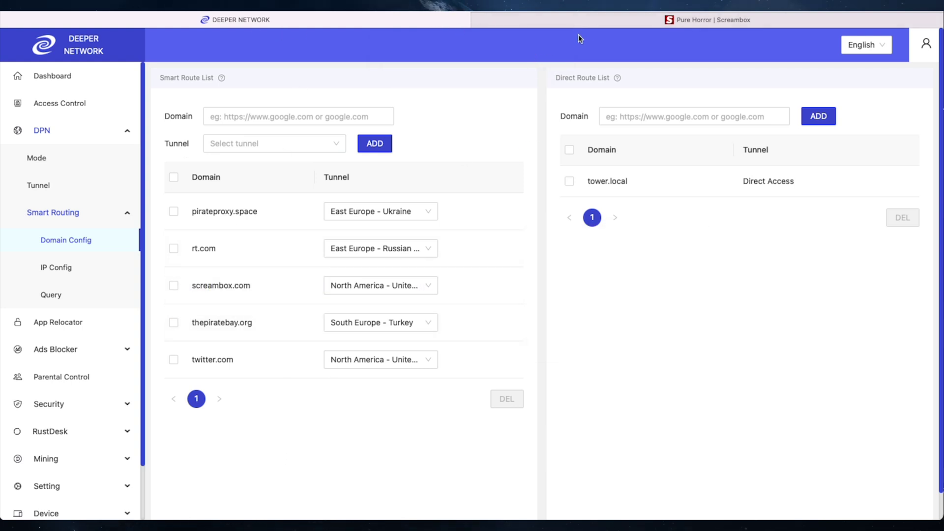
Reload the Screambox page and open screambox.com in a full-screen private window to recheck the title's availability.
{"action": "left_click", "coordinate": [597, 24]}
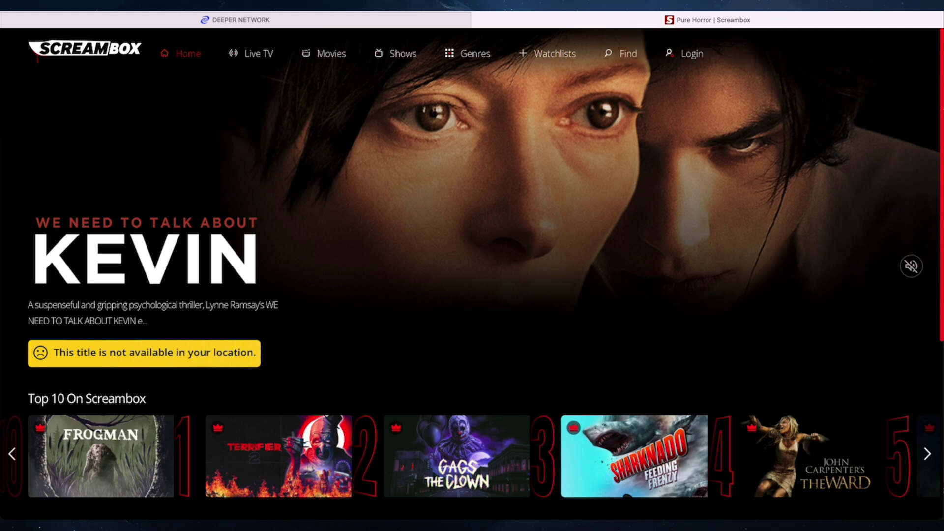
{"action": "key", "text": "super+r"}
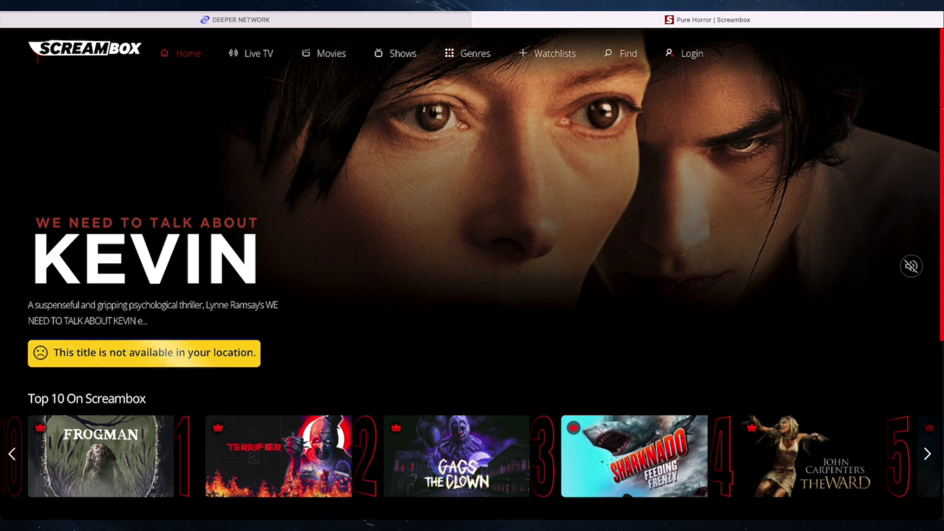
{"action": "key", "text": "super+shift+n"}
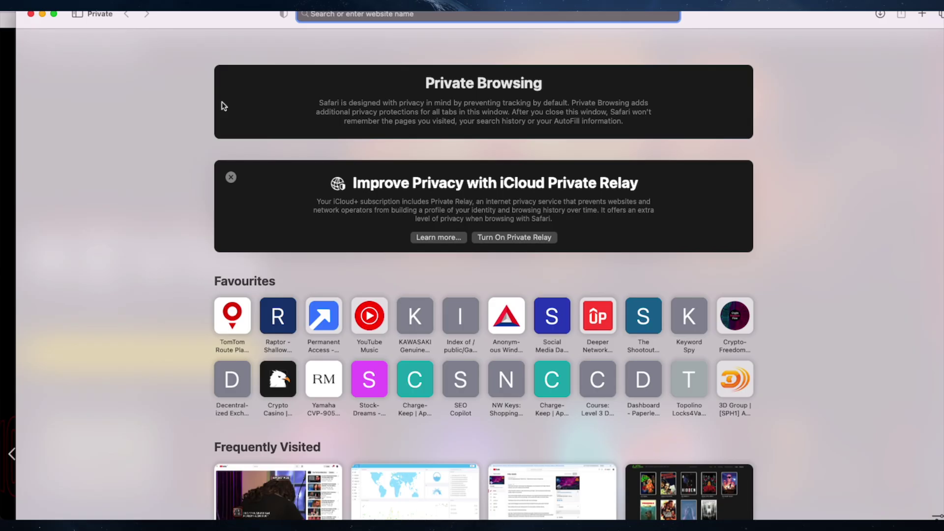
{"action": "key", "text": "ctrl+super+f"}
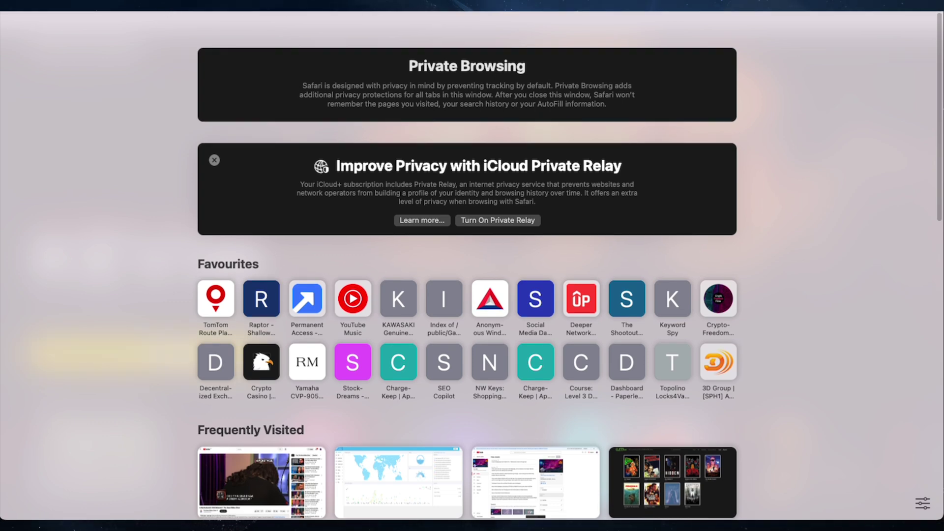
{"action": "type", "text": "screambo"}
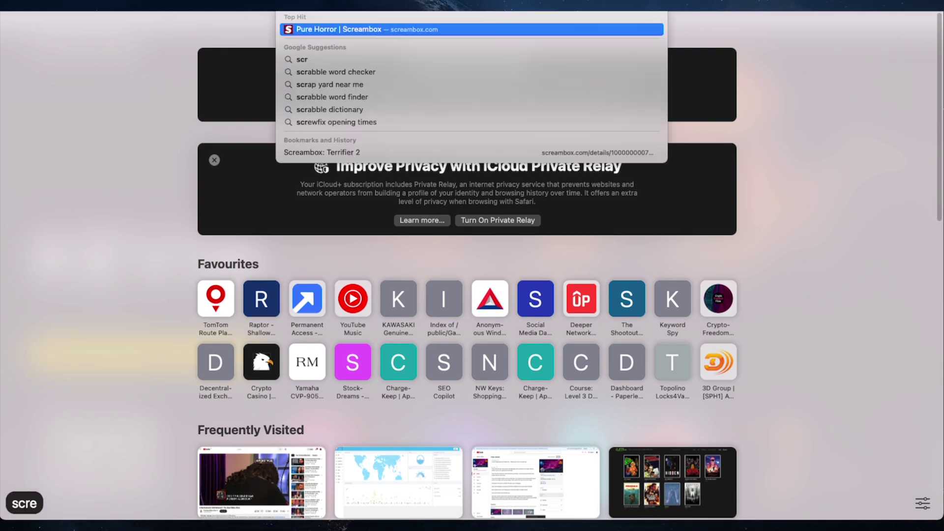
{"action": "type", "text": "x.com"}
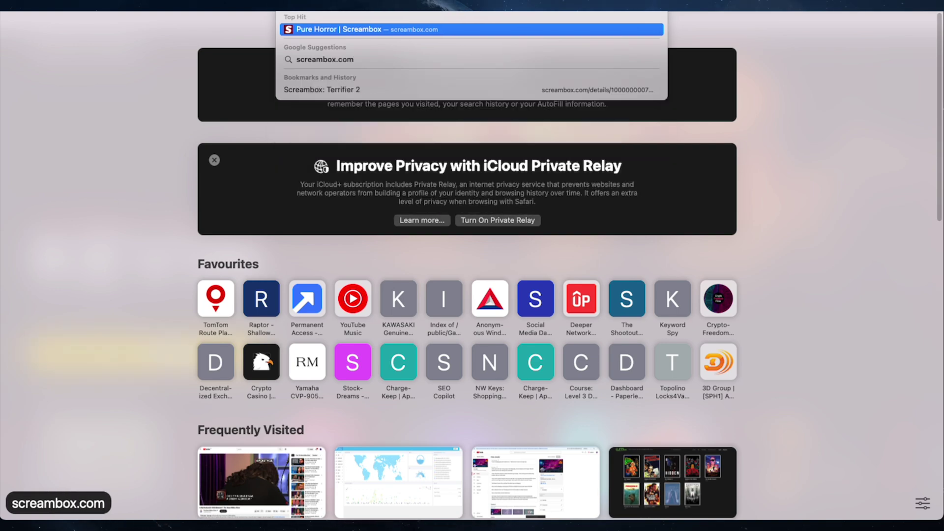
{"action": "key", "text": "Return"}
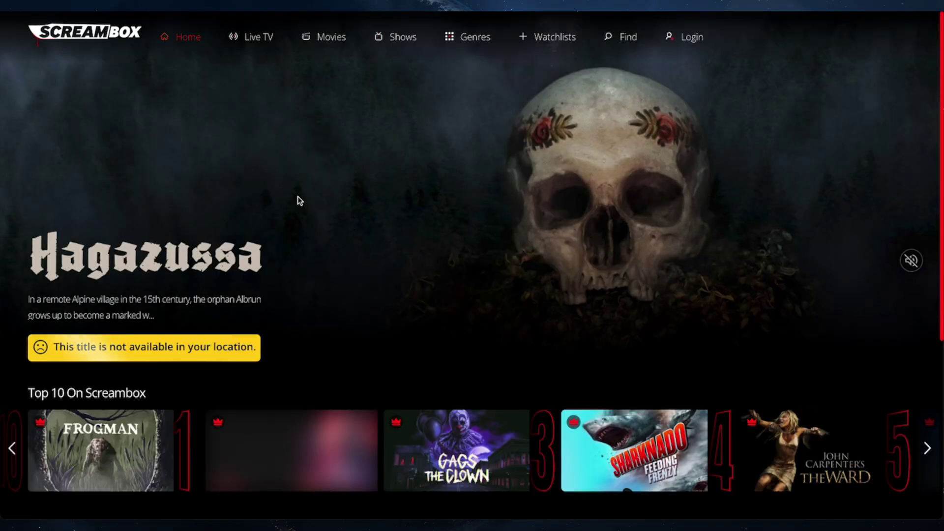
{"action": "left_click_drag", "start_coordinate": [54, 346], "coordinate": [230, 348]}
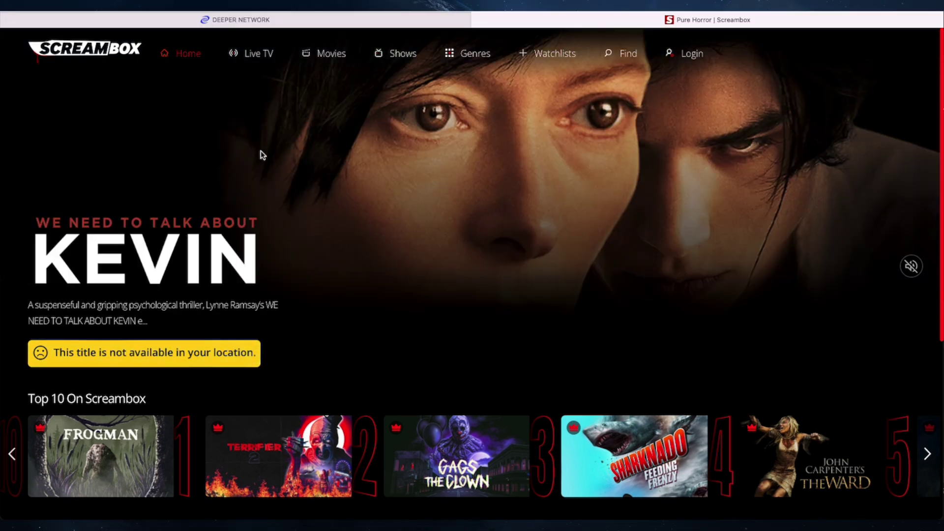
Return to the Deeper Network dashboard and examine matchpoint.tv in the routing notifications and the real-time traffic statistics.
{"action": "left_click", "coordinate": [248, 20]}
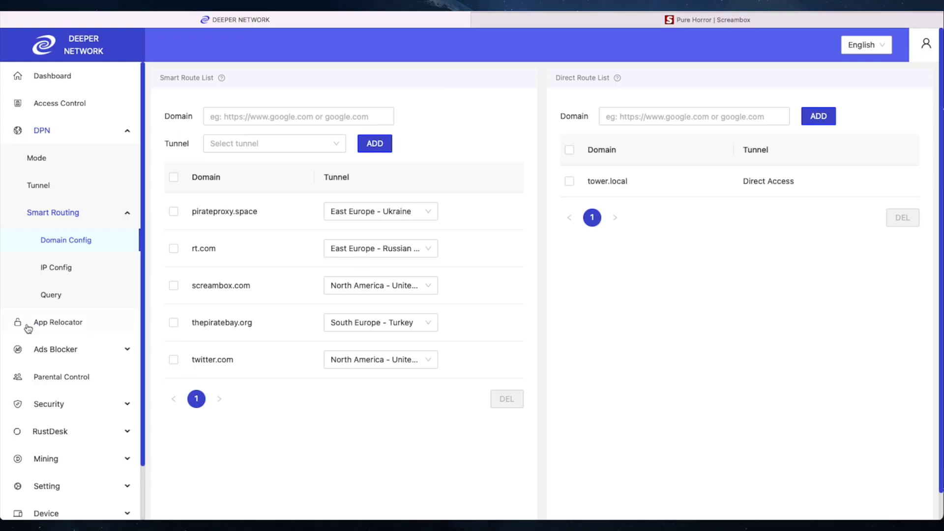
{"action": "left_click", "coordinate": [63, 79]}
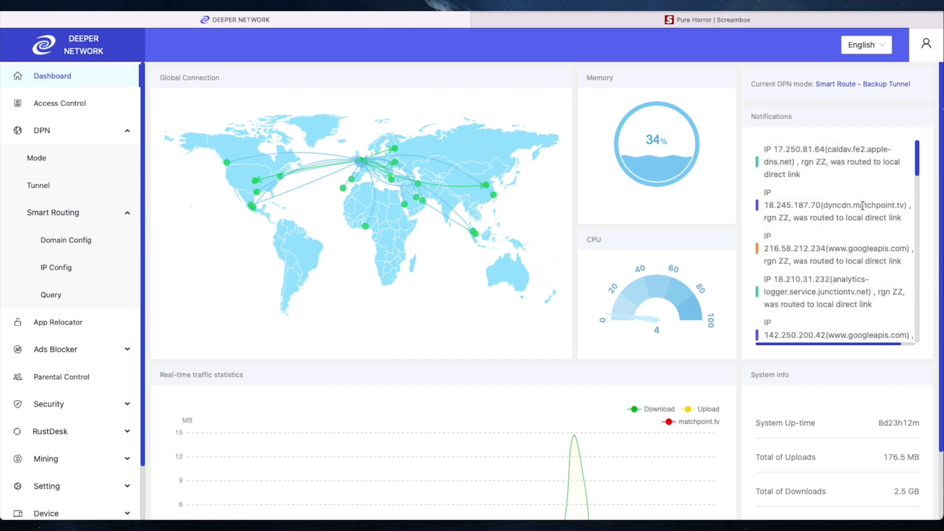
{"action": "left_click_drag", "start_coordinate": [855, 205], "coordinate": [905, 207]}
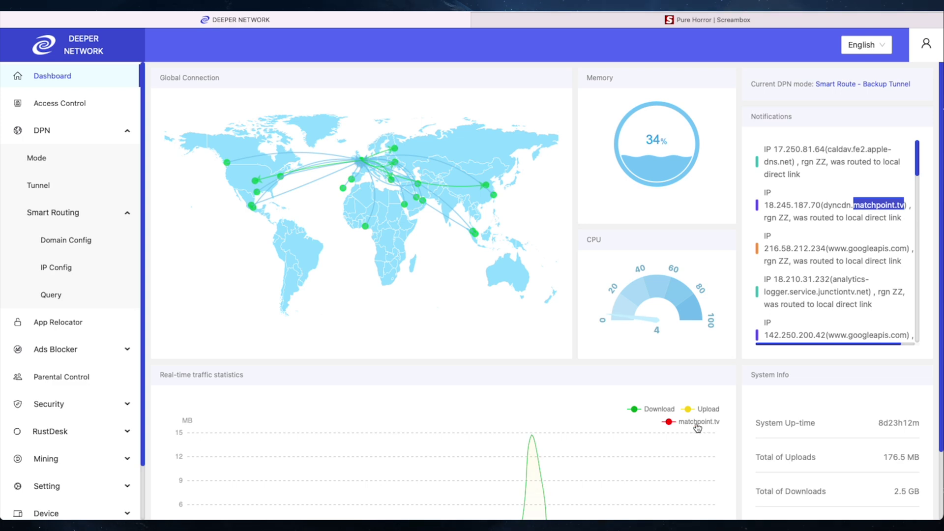
{"action": "scroll", "coordinate": [698, 427], "scroll_direction": "down", "scroll_amount": 2}
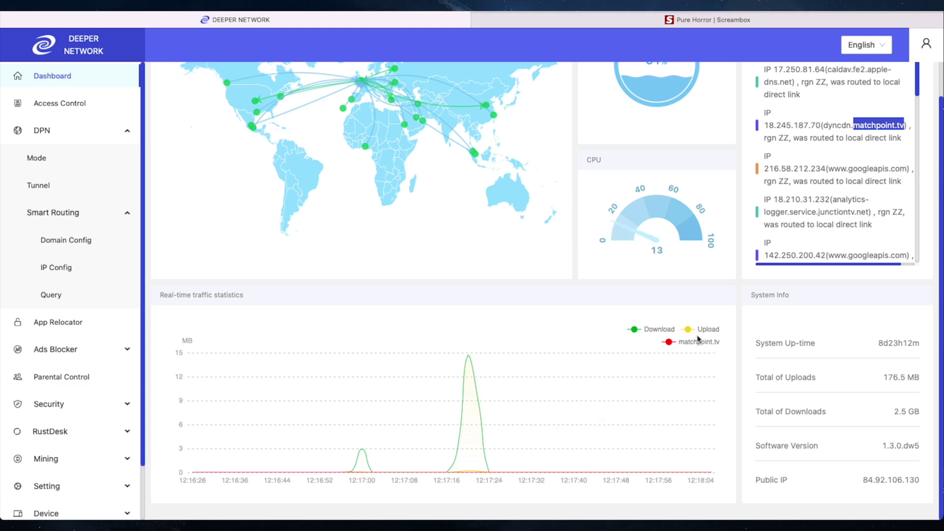
Add matchpoint.tv to the Smart Route List in Domain Config with the North America - United States tunnel, and check it alongside the screambox.com entry.
{"action": "left_click", "coordinate": [782, 127]}
{"action": "double_click", "coordinate": [771, 125]}
{"action": "left_click", "coordinate": [867, 132]}
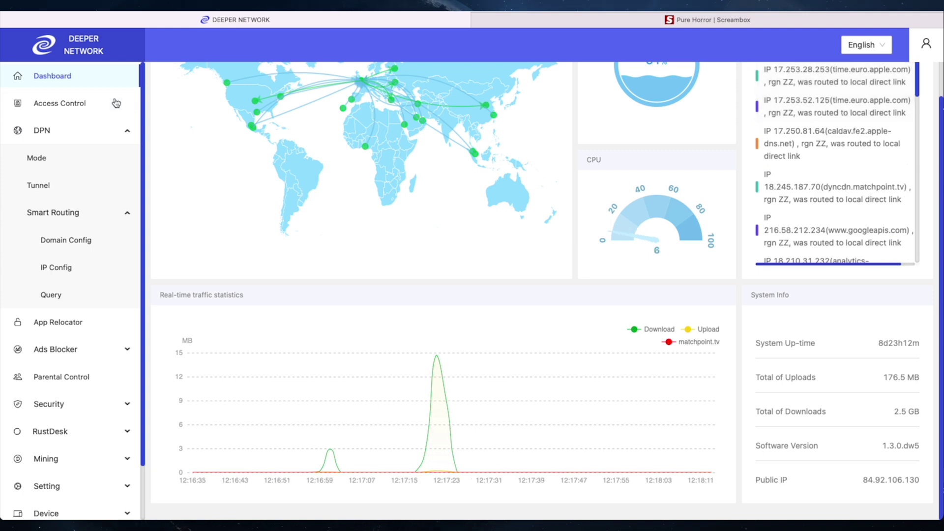
{"action": "left_click", "coordinate": [66, 240]}
{"action": "left_click", "coordinate": [258, 89]}
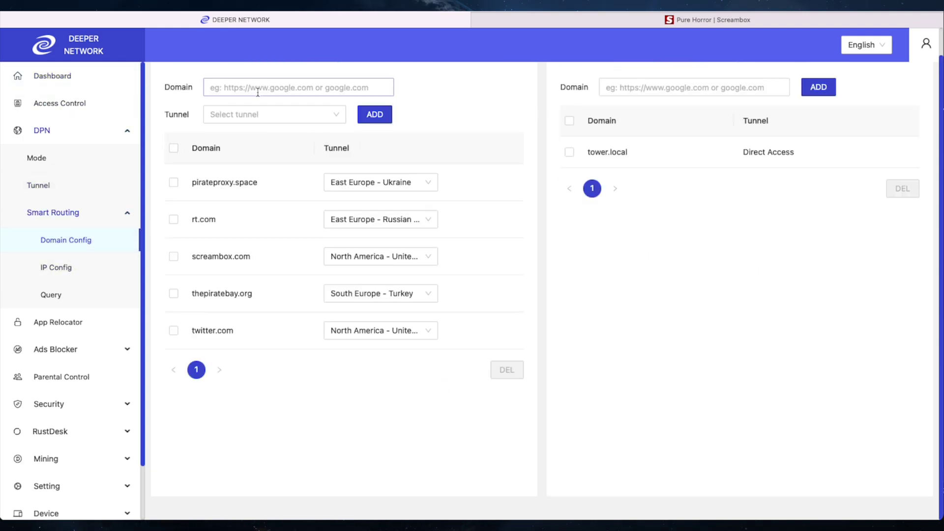
{"action": "type", "text": "matchpoint.tv"}
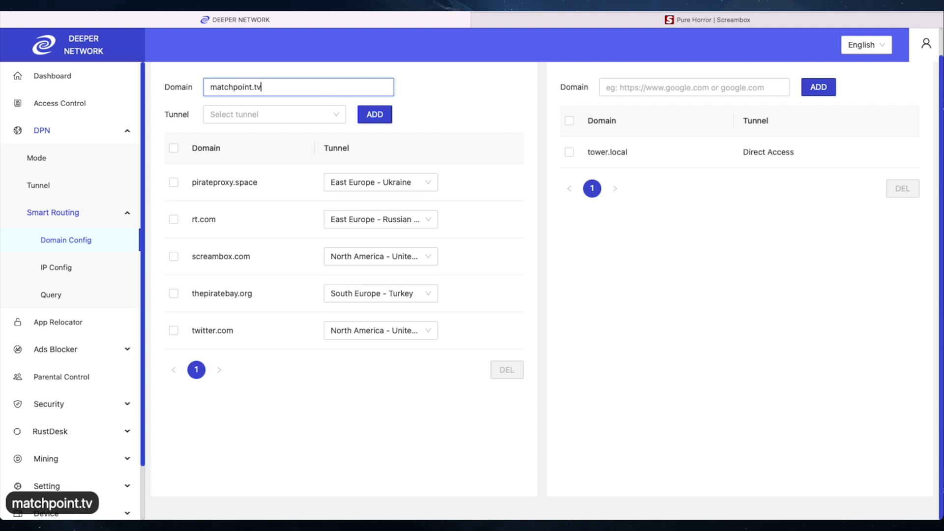
{"action": "left_click", "coordinate": [276, 115]}
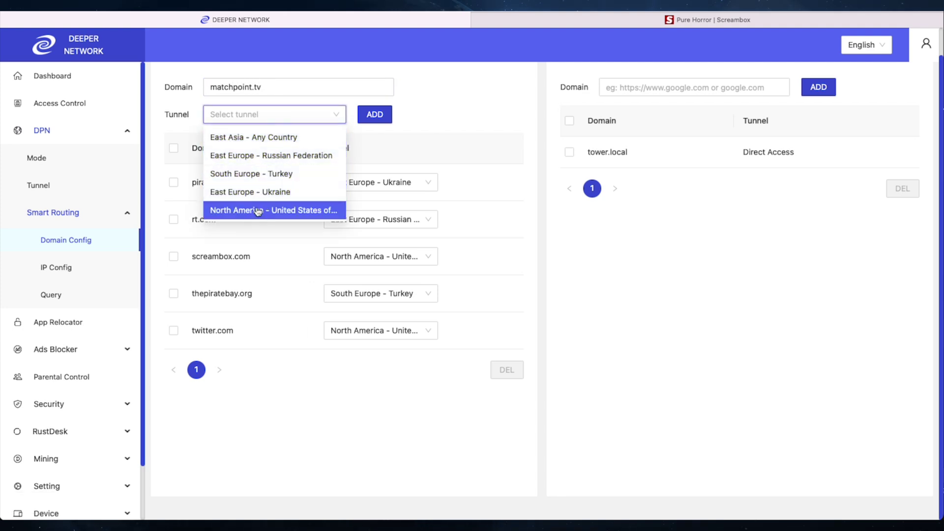
{"action": "left_click", "coordinate": [274, 208]}
{"action": "left_click", "coordinate": [386, 117]}
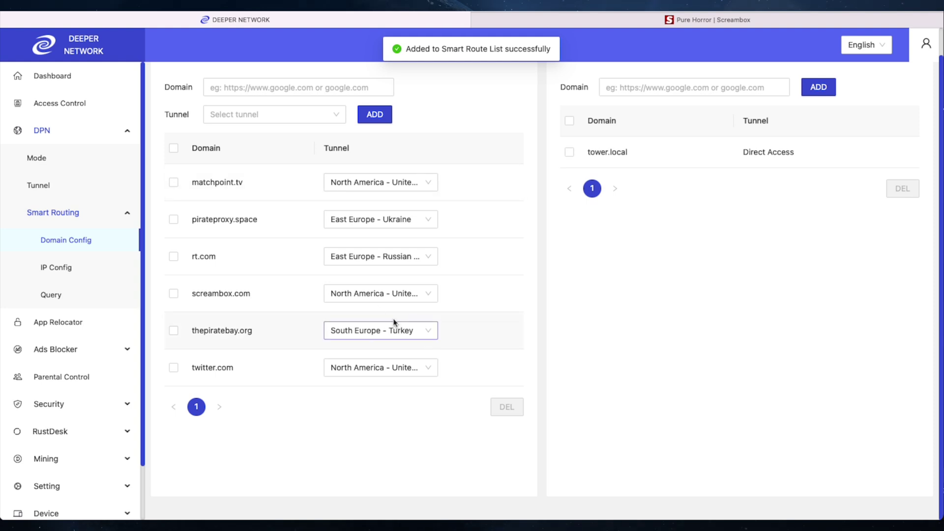
{"action": "left_click", "coordinate": [222, 183]}
{"action": "left_click_drag", "start_coordinate": [234, 294], "coordinate": [251, 294]}
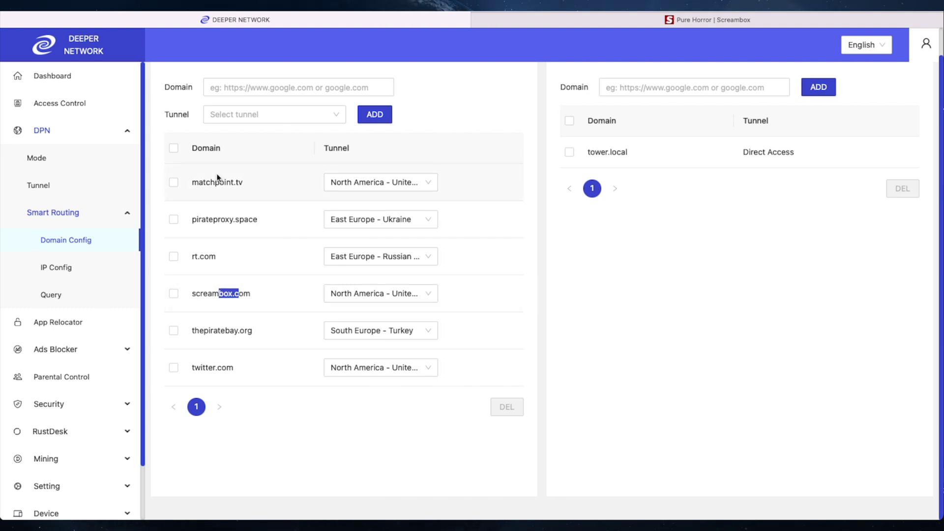
{"action": "left_click_drag", "start_coordinate": [197, 180], "coordinate": [243, 181]}
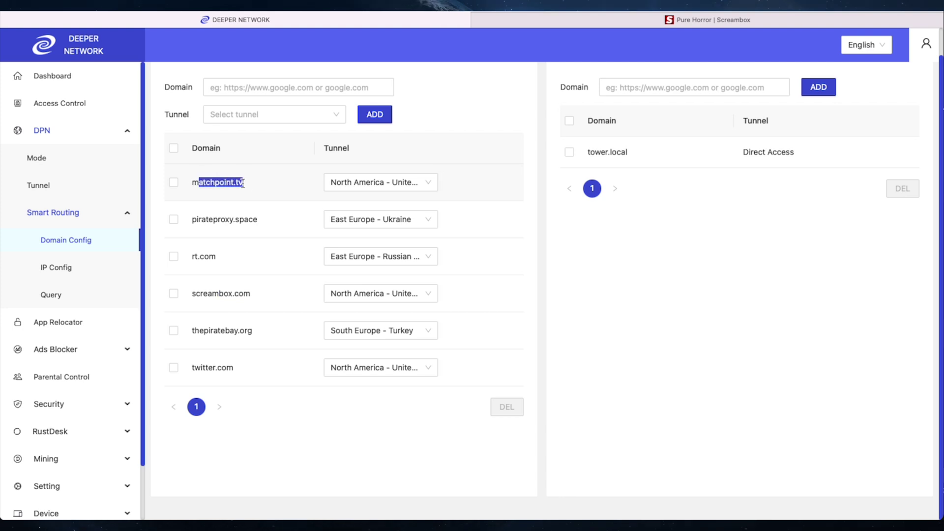
Open matchpoint.tv in place of the Screambox page and examine its homepage description and client logos.
{"action": "left_click", "coordinate": [743, 25]}
{"action": "left_click", "coordinate": [743, 24]}
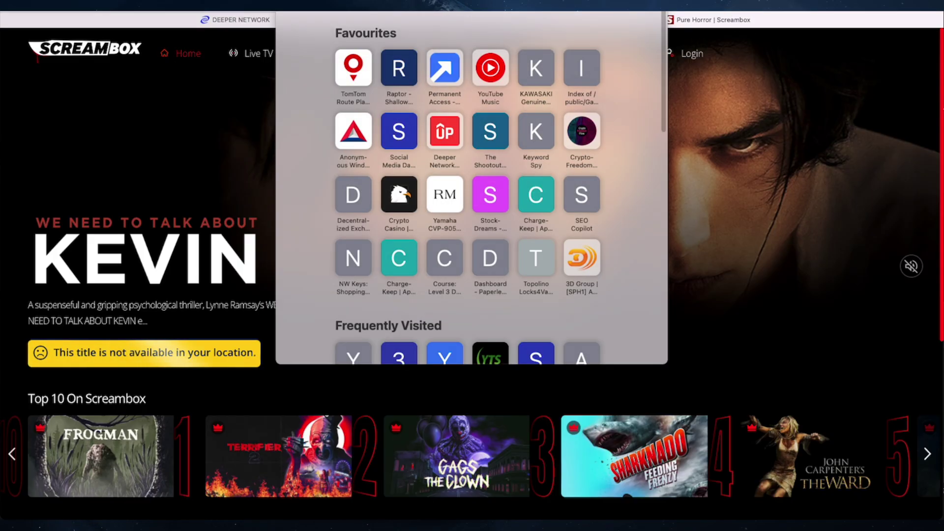
{"action": "type", "text": "matchpoiin"}
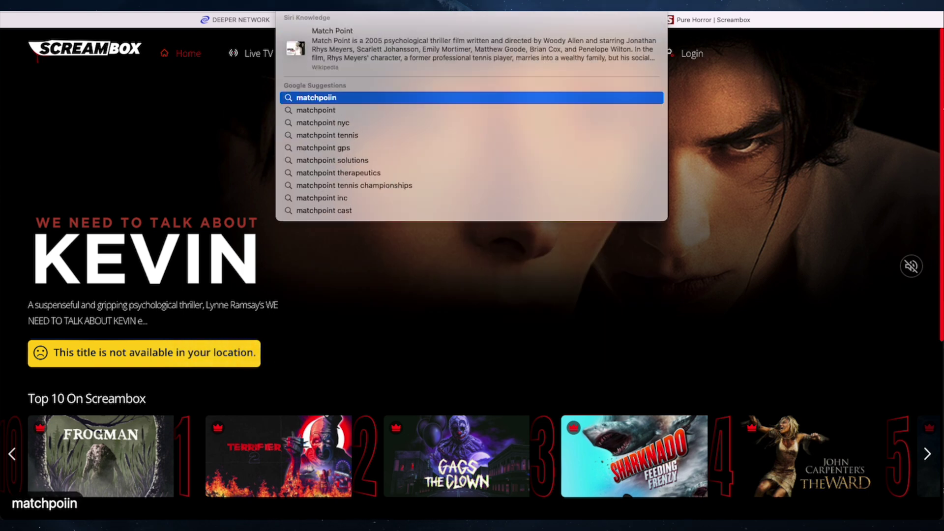
{"action": "key", "text": "BackSpace"}
{"action": "key", "text": "BackSpace"}
{"action": "key", "text": "BackSpace"}
{"action": "type", "text": "int.tv"}
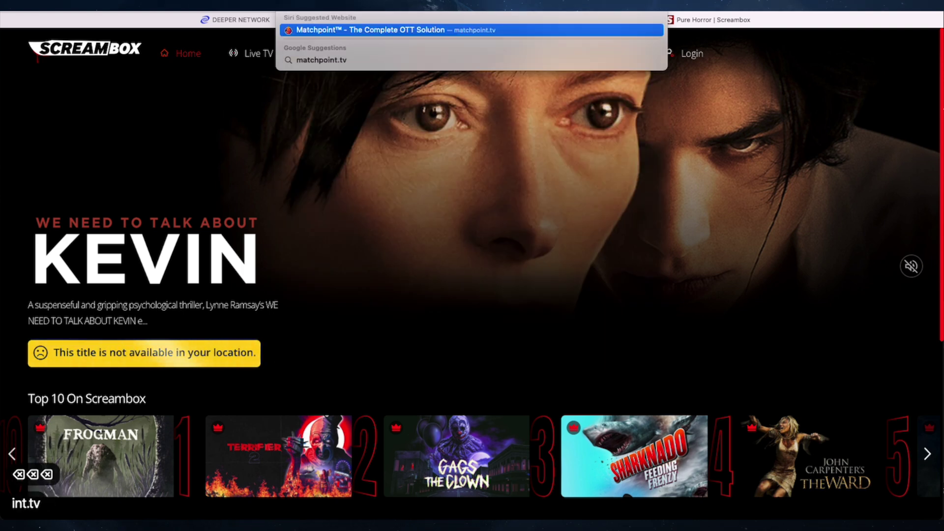
{"action": "key", "text": "Return"}
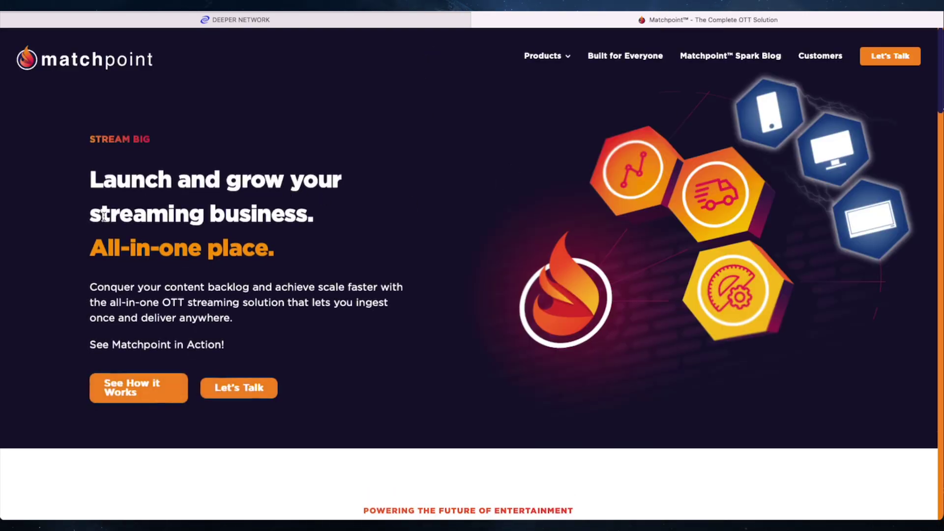
{"action": "left_click_drag", "start_coordinate": [104, 216], "coordinate": [333, 218]}
{"action": "left_click", "coordinate": [180, 252]}
{"action": "scroll", "coordinate": [296, 364], "scroll_direction": "down", "scroll_amount": 10}
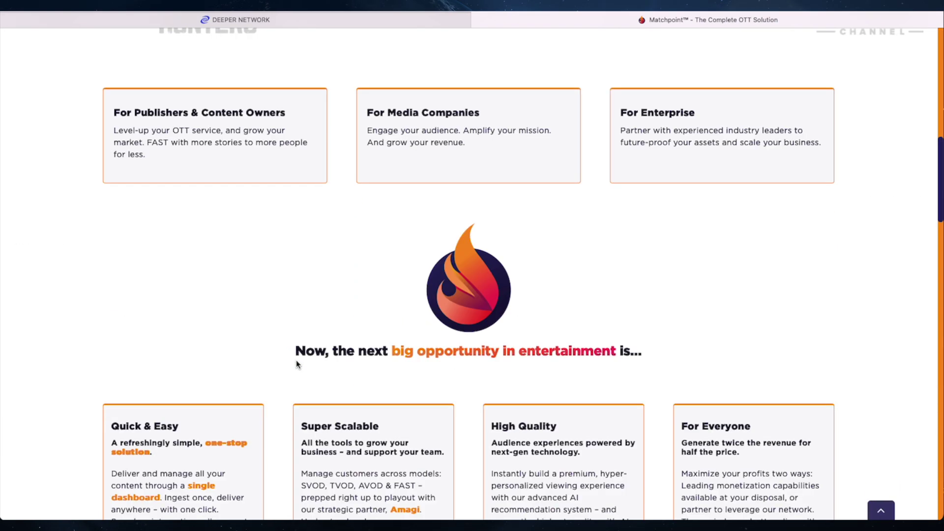
{"action": "scroll", "coordinate": [296, 364], "scroll_direction": "up", "scroll_amount": 7}
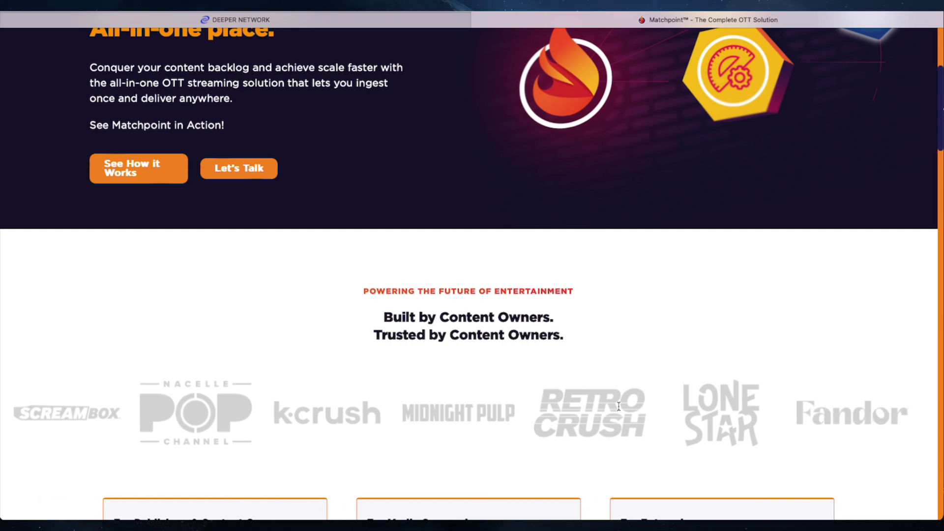
{"action": "scroll", "coordinate": [511, 291], "scroll_direction": "down", "scroll_amount": 20}
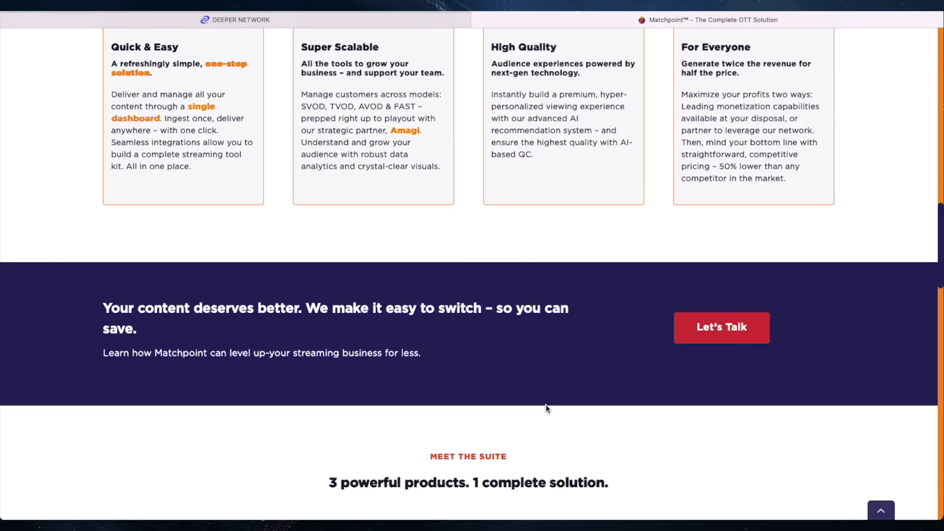
{"action": "scroll", "coordinate": [548, 409], "scroll_direction": "up", "scroll_amount": 20}
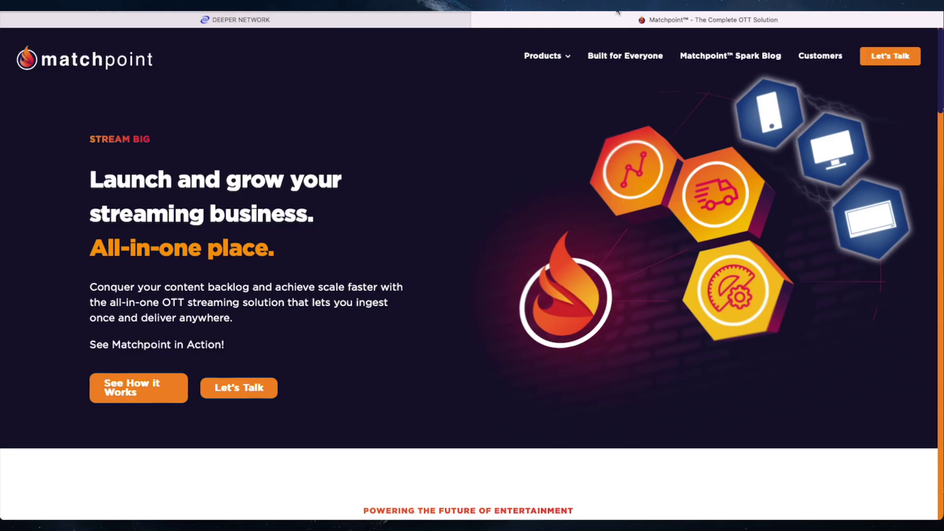
Return to the Deeper Network page, and open screambox.com in a new full-screen private window.
{"action": "left_click", "coordinate": [477, 20]}
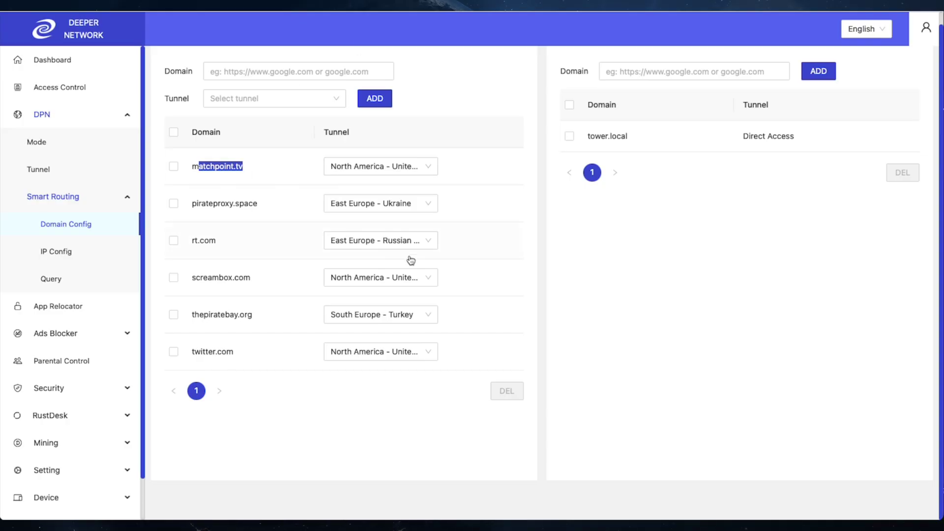
{"action": "left_click", "coordinate": [564, 238]}
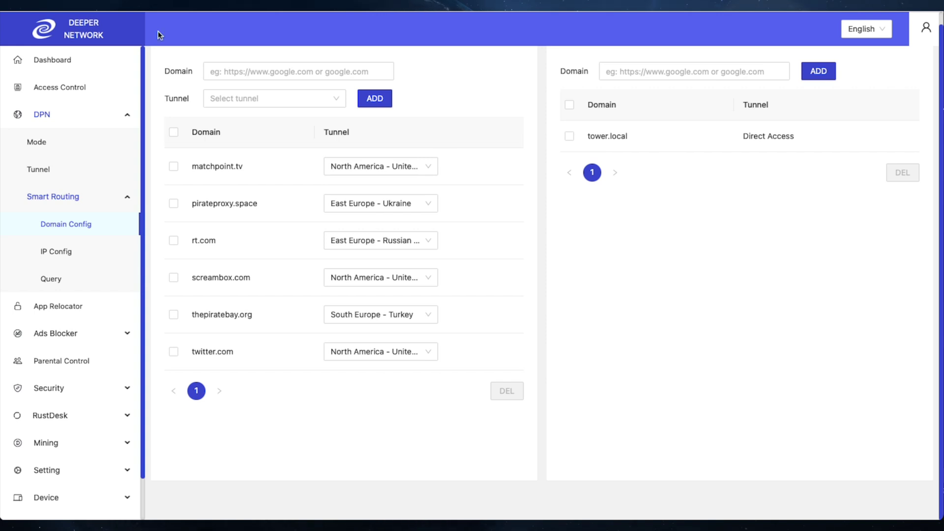
{"action": "key", "text": "super+shift+n"}
{"action": "key", "text": "ctrl+super+f"}
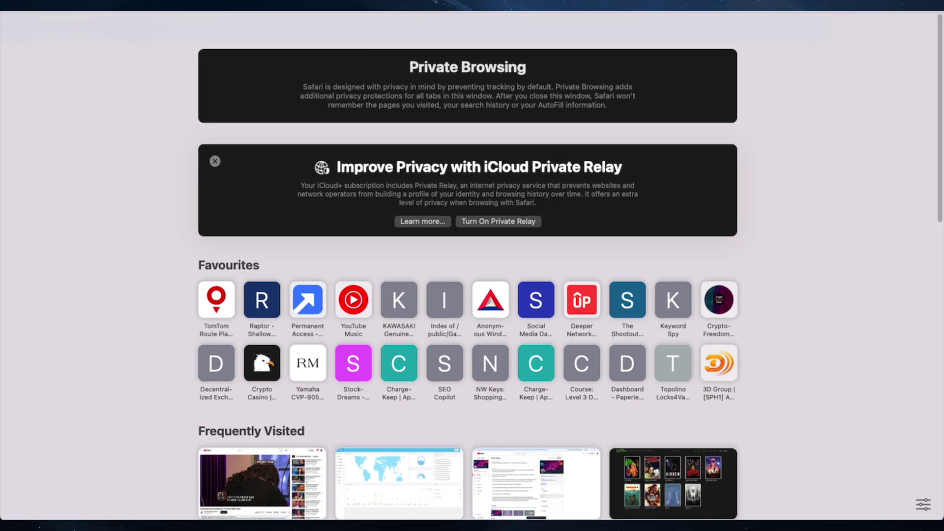
{"action": "type", "text": "screambox.c"}
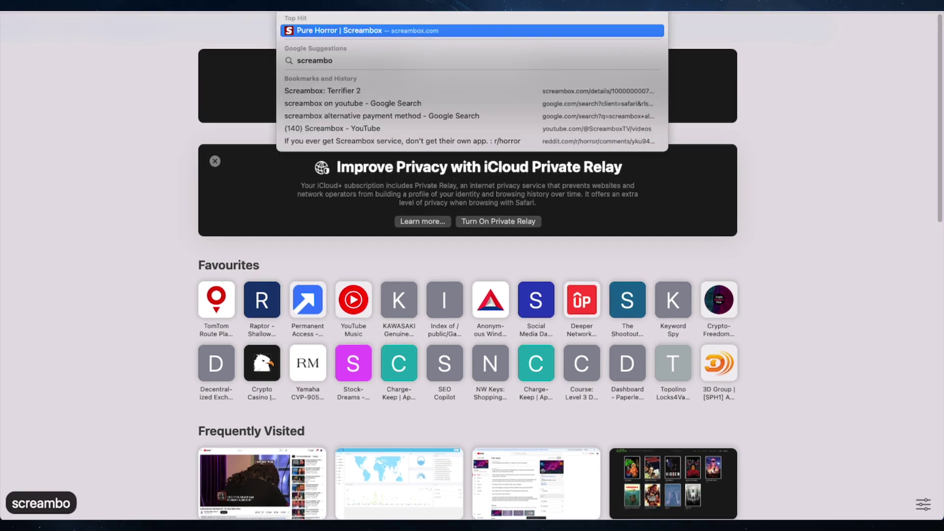
{"action": "type", "text": "om"}
{"action": "key", "text": "Return"}
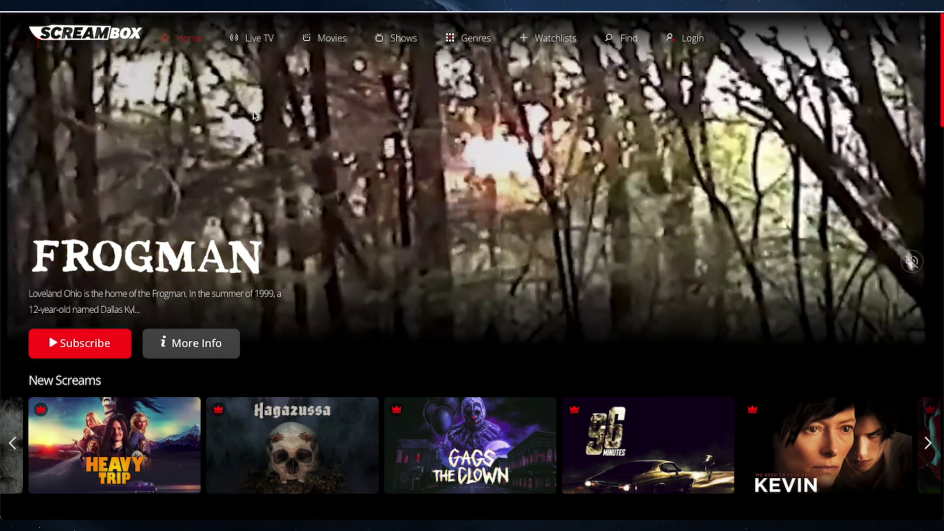
Play the Screambox TV live stream of Gravy from Live TV and return to the home page.
{"action": "left_click", "coordinate": [254, 114]}
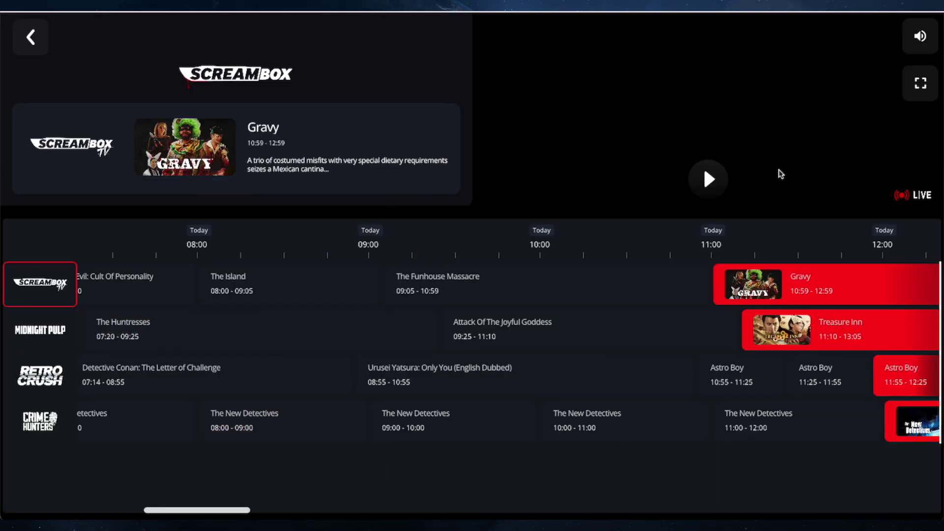
{"action": "left_click", "coordinate": [708, 179]}
{"action": "mouse_move", "coordinate": [693, 80]}
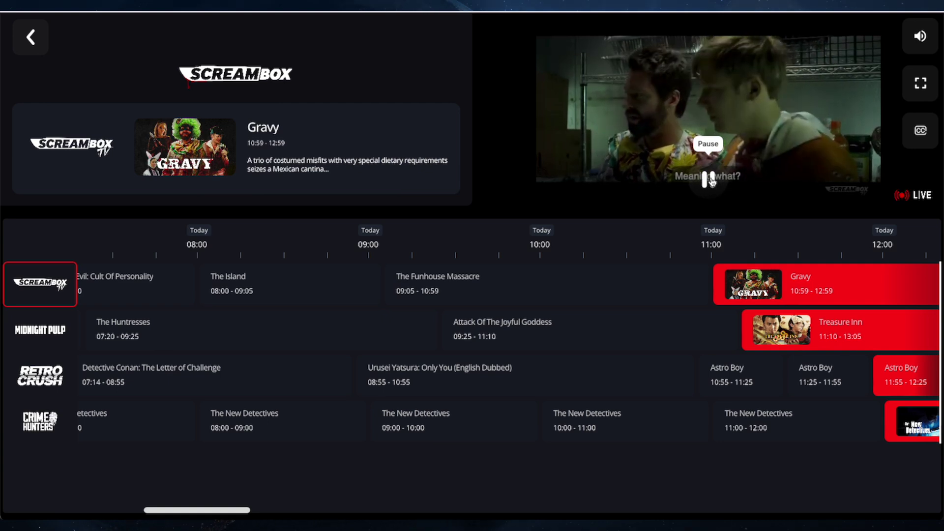
{"action": "left_click", "coordinate": [31, 37]}
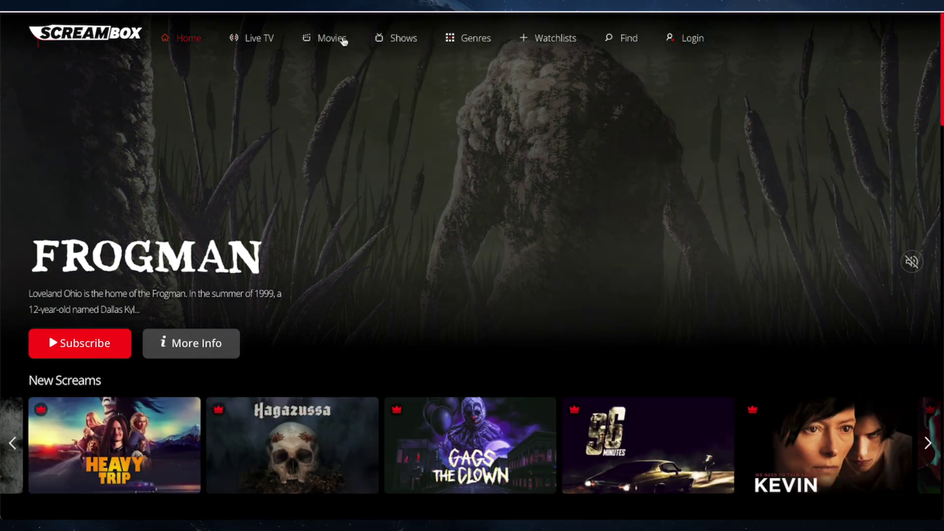
Start a subscription from the featured title on the Movies page and log in with the saved account e-mail and password.
{"action": "left_click", "coordinate": [343, 39]}
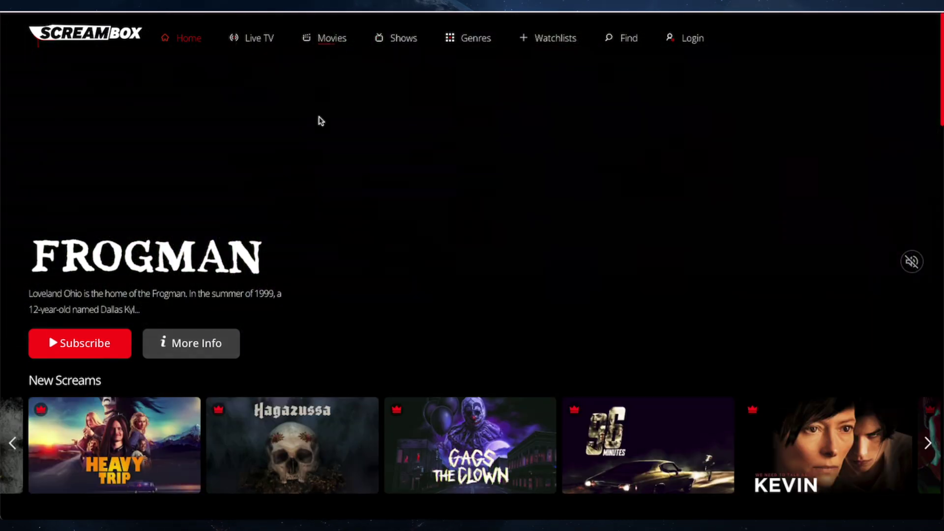
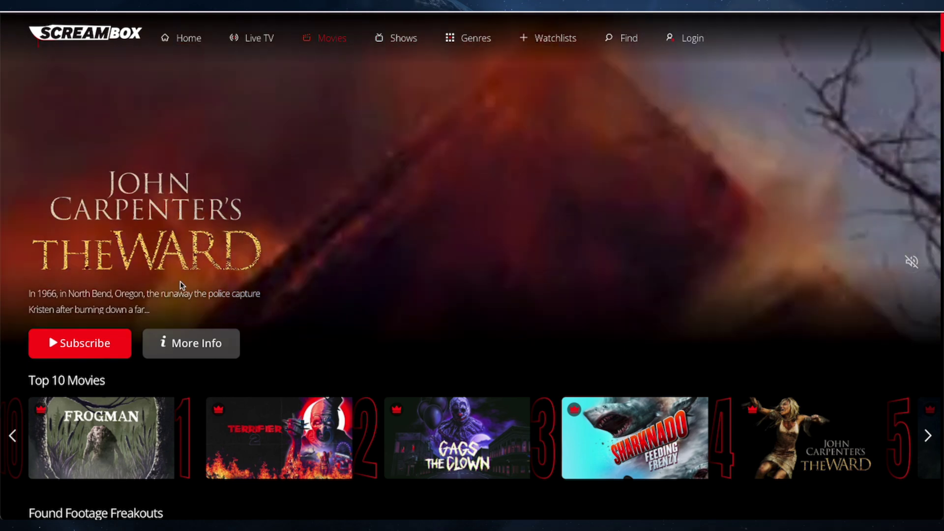
{"action": "left_click", "coordinate": [81, 344]}
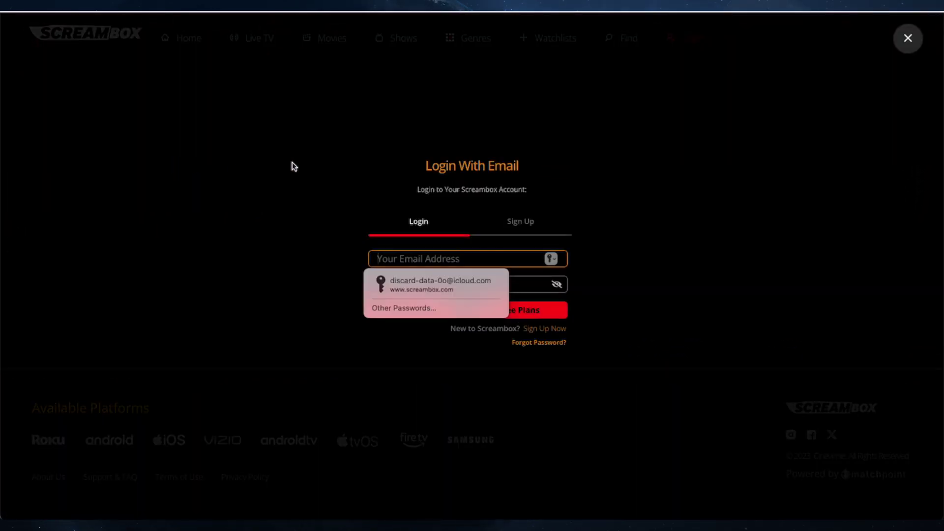
{"action": "left_click", "coordinate": [437, 285]}
{"action": "left_click", "coordinate": [436, 311]}
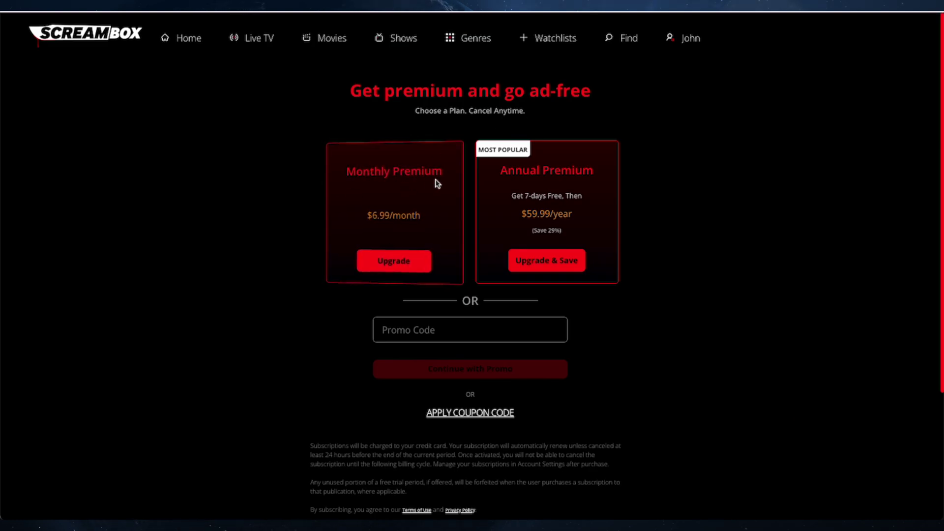
Open the Monthly Premium payment form, examine its billing fields and country options, and cancel the form.
{"action": "left_click", "coordinate": [417, 265]}
{"action": "left_click", "coordinate": [426, 279]}
{"action": "left_click", "coordinate": [399, 386]}
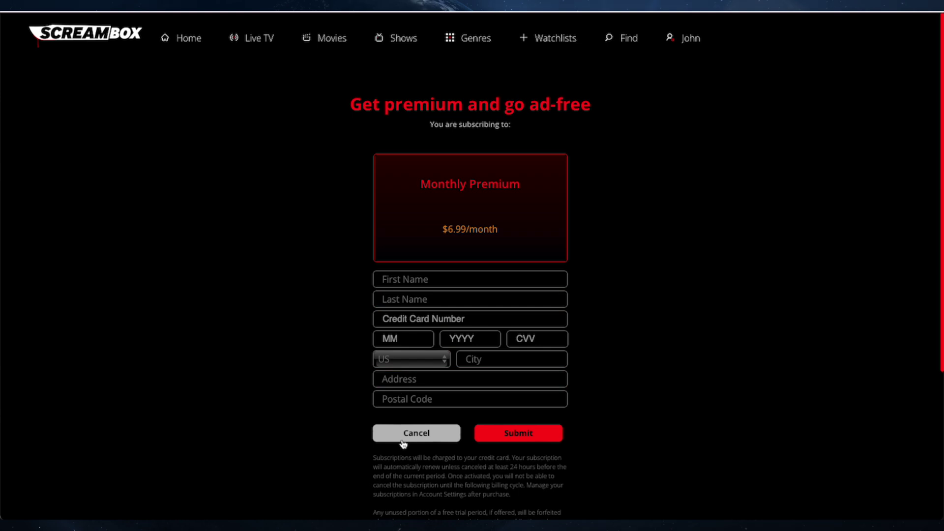
{"action": "left_click", "coordinate": [423, 362]}
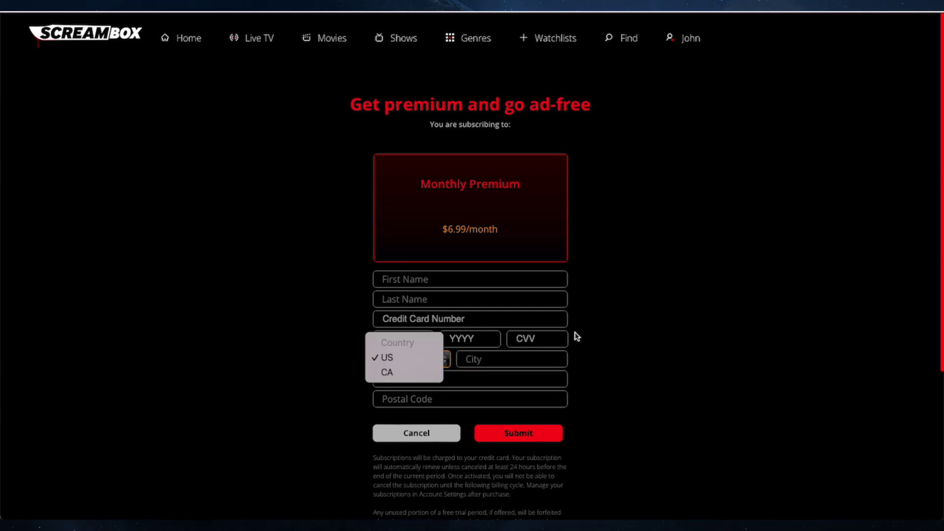
{"action": "left_click", "coordinate": [619, 295]}
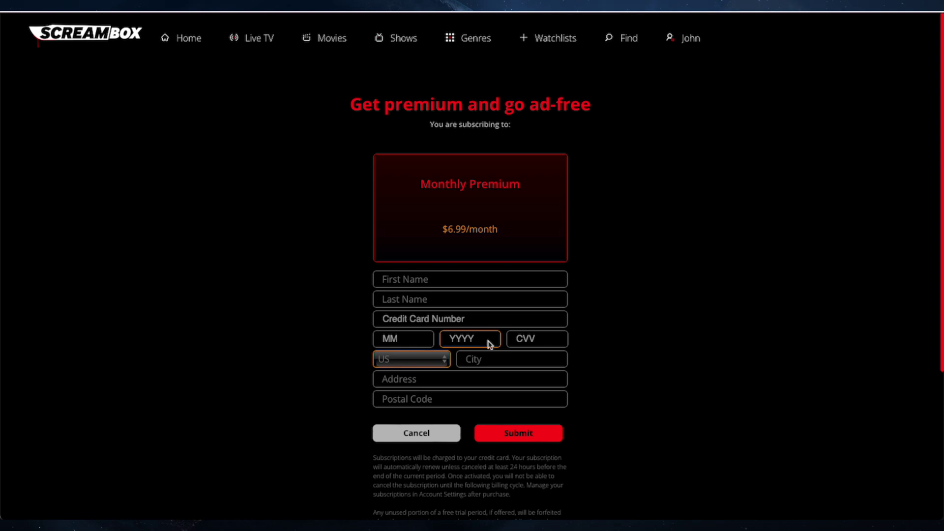
{"action": "left_click", "coordinate": [637, 315]}
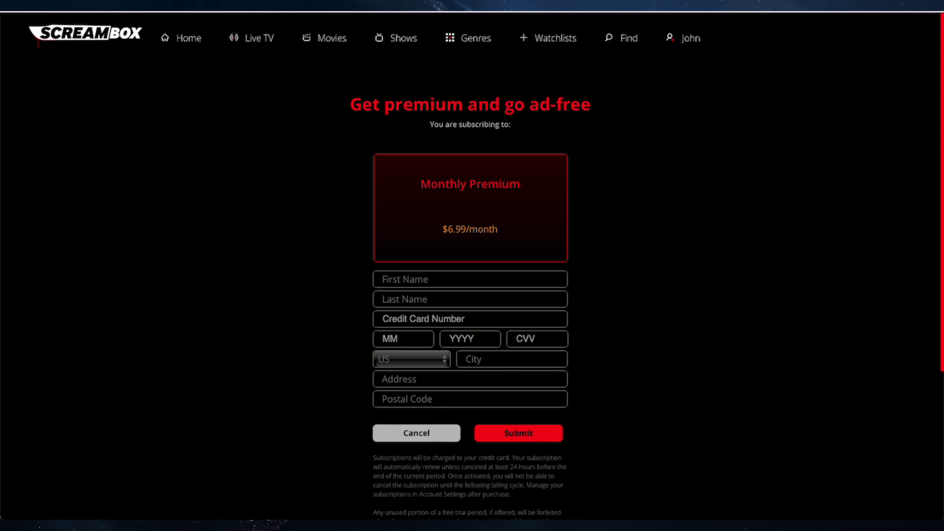
{"action": "left_click", "coordinate": [414, 434]}
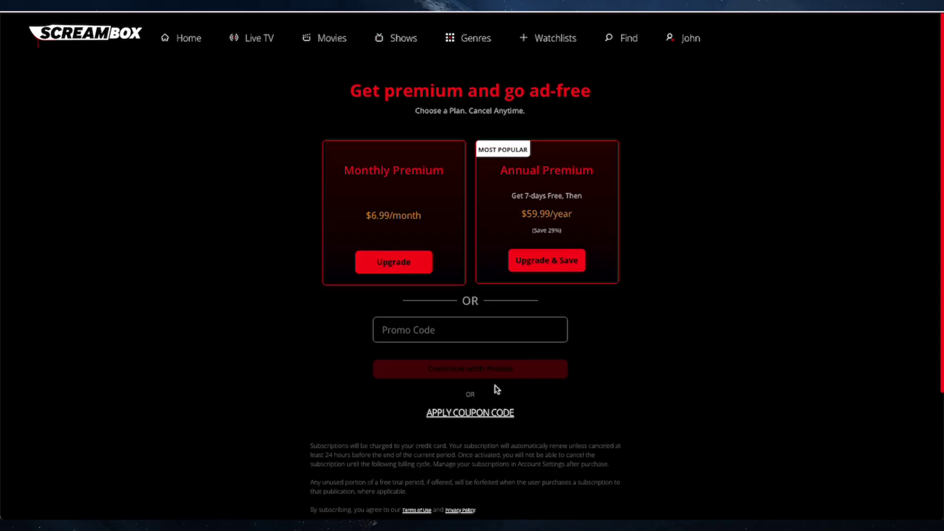
Examine the plan page for other ways to subscribe, including the available platforms and the promo code field.
{"action": "right_click", "coordinate": [497, 389]}
{"action": "left_click", "coordinate": [688, 379]}
{"action": "scroll", "coordinate": [486, 453], "scroll_direction": "down", "scroll_amount": 3}
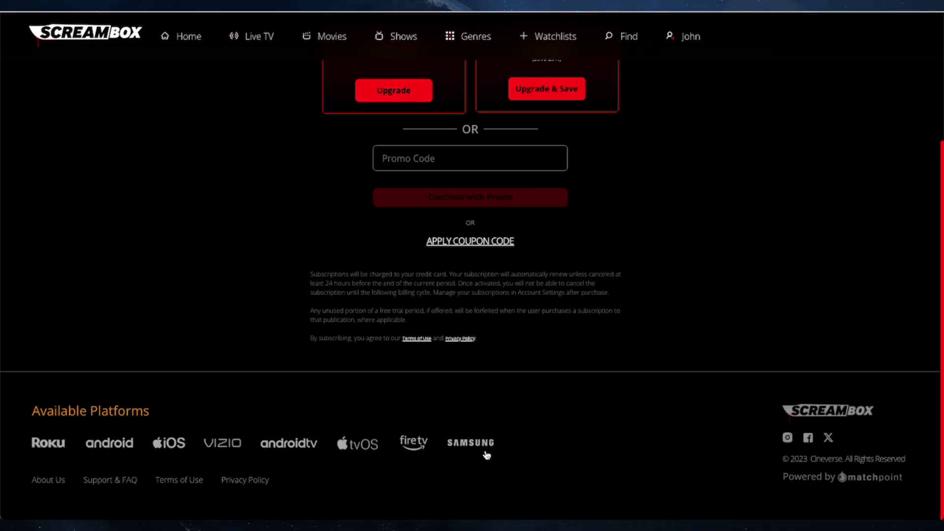
{"action": "scroll", "coordinate": [486, 455], "scroll_direction": "up", "scroll_amount": 3}
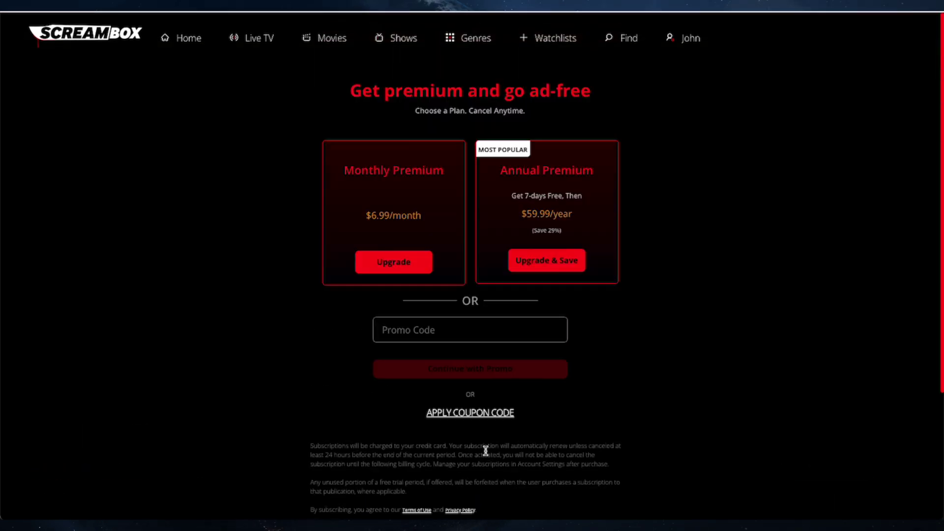
{"action": "left_click", "coordinate": [380, 326]}
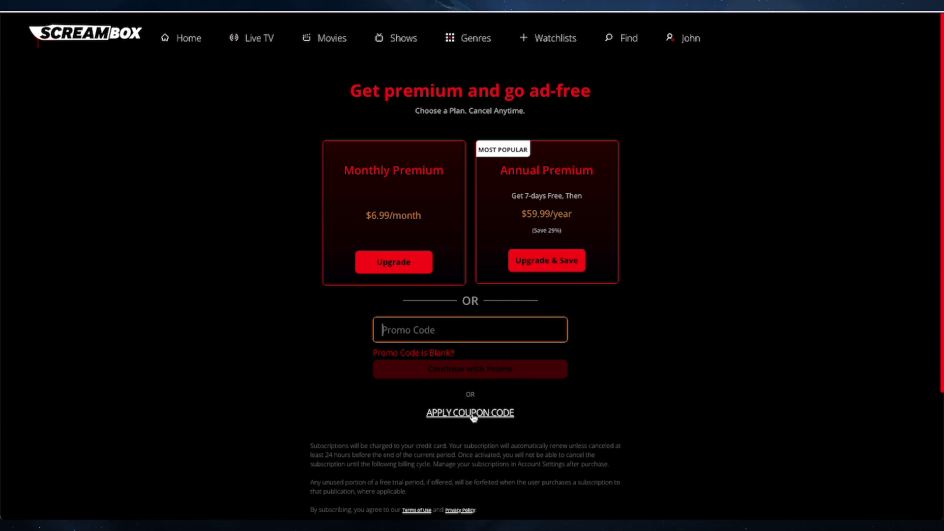
Leave the subscription plan page and look over the title rows on the Screambox home page.
{"action": "left_click", "coordinate": [617, 302]}
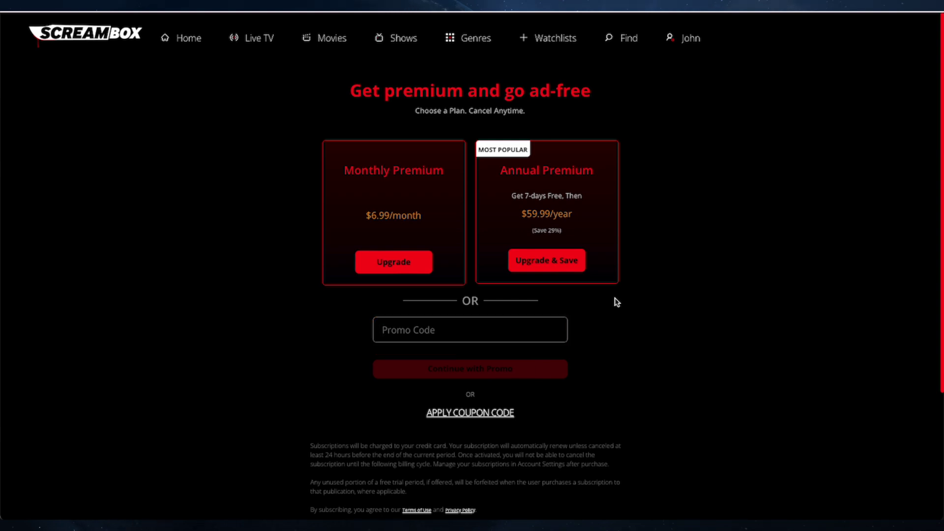
{"action": "left_click", "coordinate": [189, 38]}
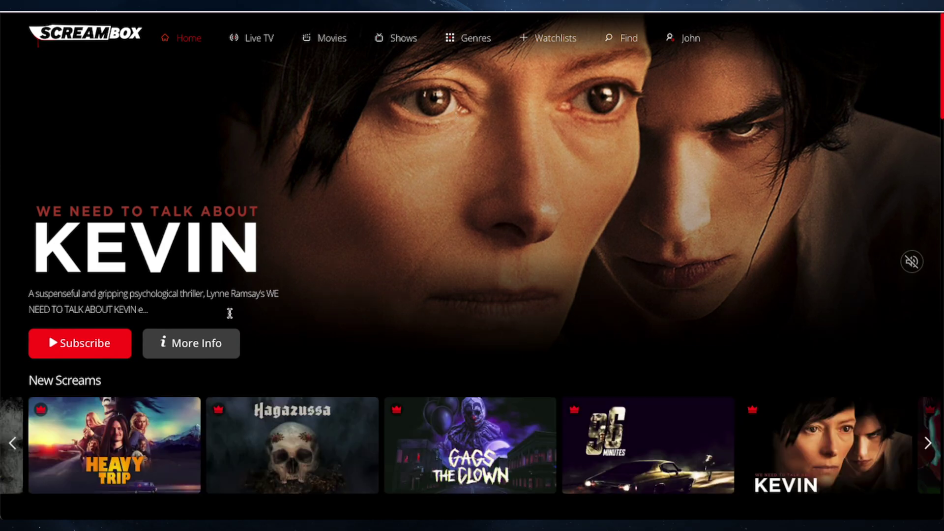
{"action": "scroll", "coordinate": [228, 312], "scroll_direction": "down", "scroll_amount": 5}
{"action": "mouse_move", "coordinate": [173, 219]}
{"action": "scroll", "coordinate": [172, 219], "scroll_direction": "up", "scroll_amount": 2}
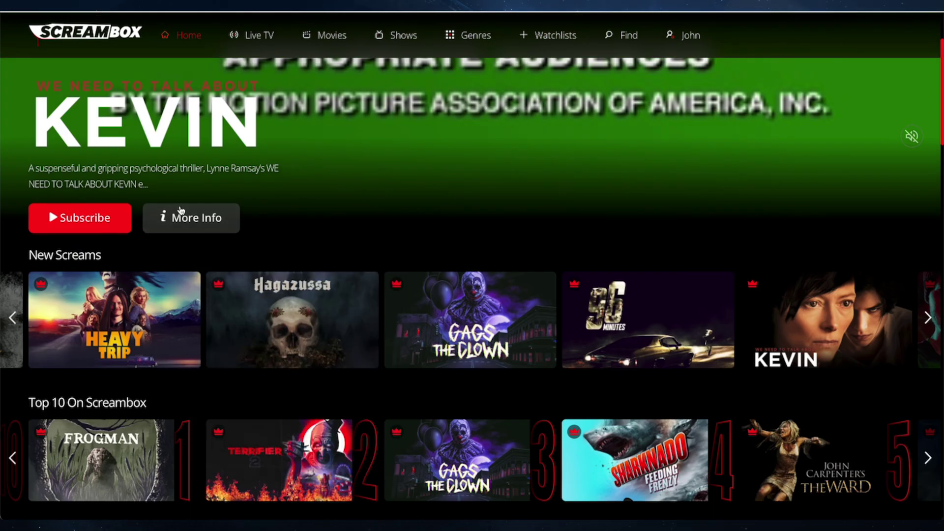
Open the Heavy Trip details page from New Screams, review its viewing options and similar titles, and return to the home page.
{"action": "mouse_move", "coordinate": [145, 308]}
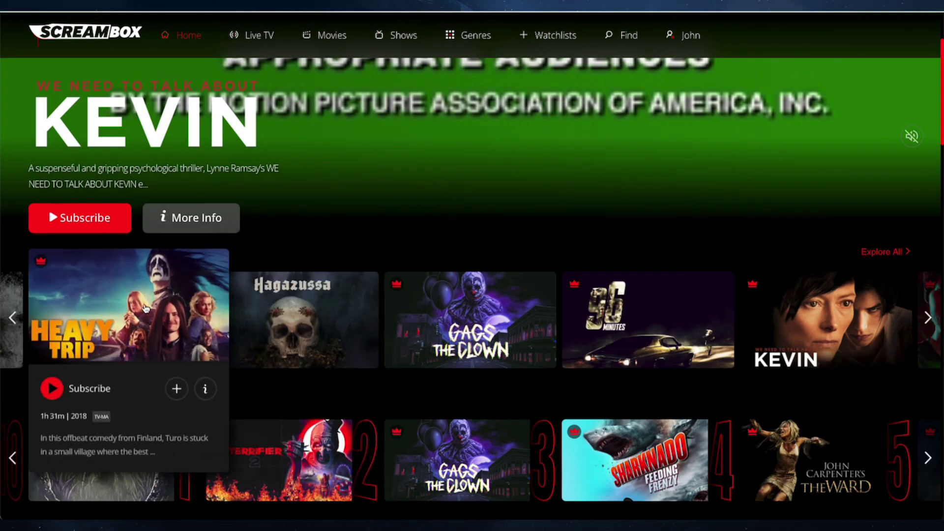
{"action": "left_click", "coordinate": [149, 299]}
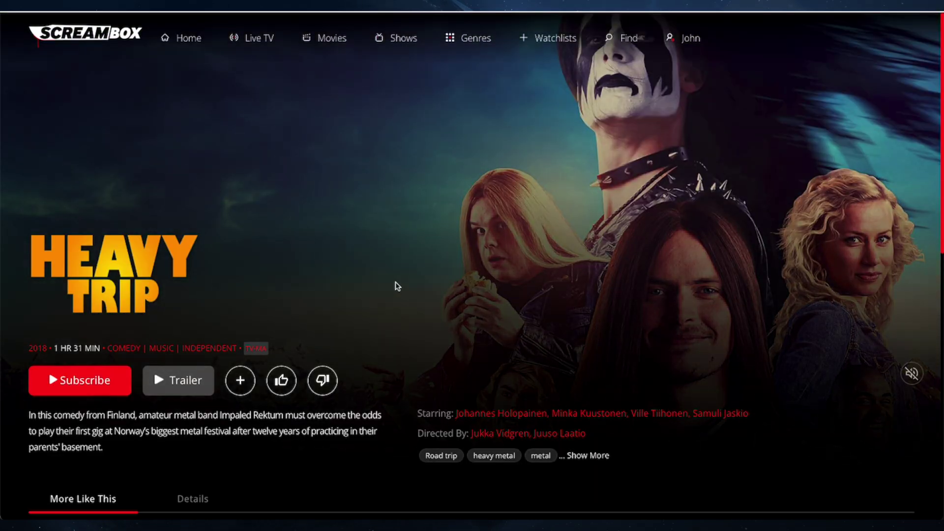
{"action": "scroll", "coordinate": [126, 386], "scroll_direction": "down", "scroll_amount": 4}
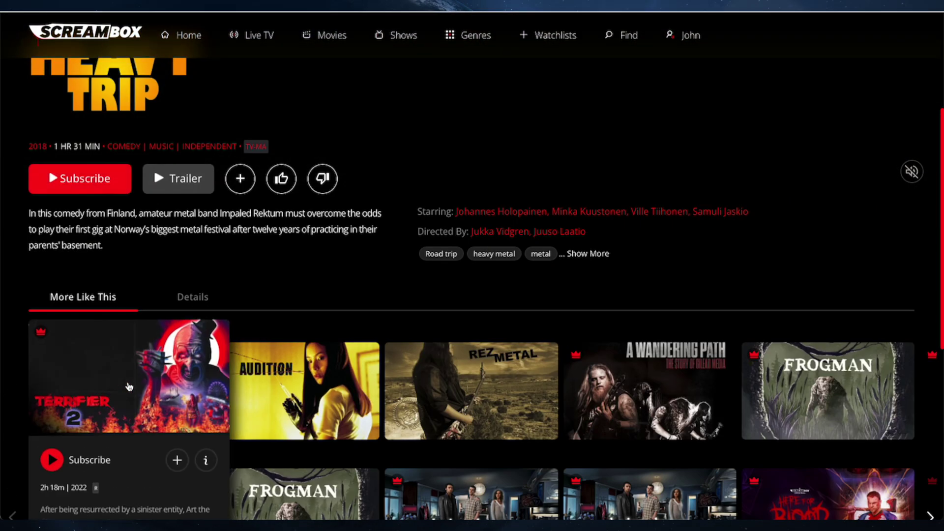
{"action": "scroll", "coordinate": [305, 281], "scroll_direction": "up", "scroll_amount": 4}
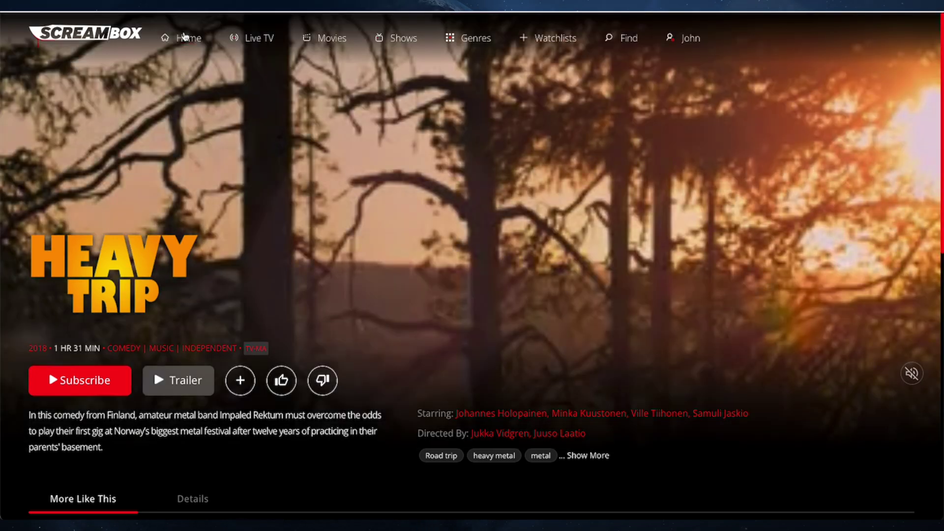
{"action": "left_click", "coordinate": [184, 36]}
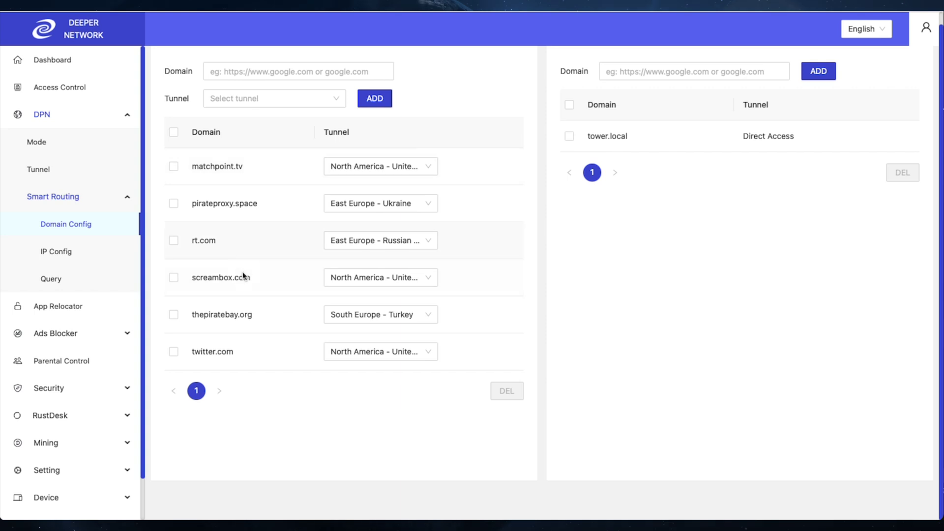
Switch to the Deeper Network admin page, check the dashboard's real-time traffic statistics, and open the device's Traffic page.
{"action": "left_click", "coordinate": [47, 59]}
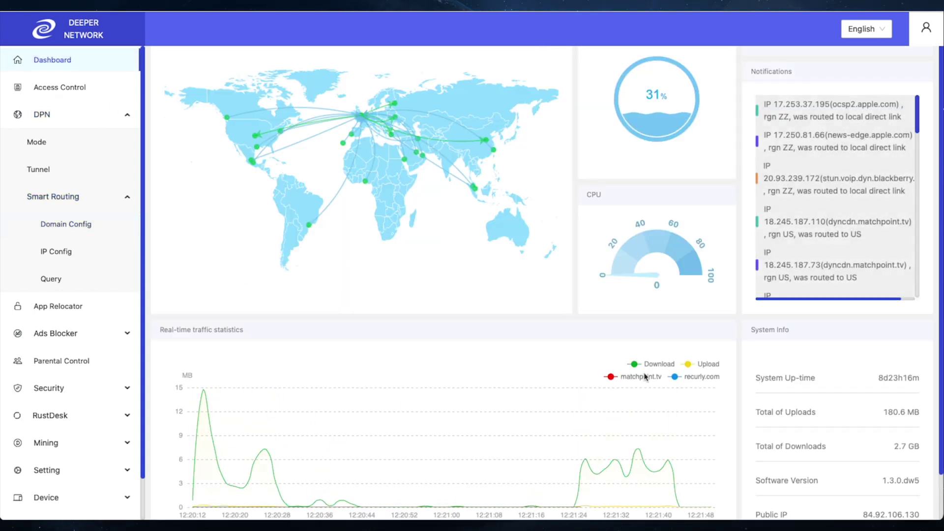
{"action": "left_click", "coordinate": [642, 378]}
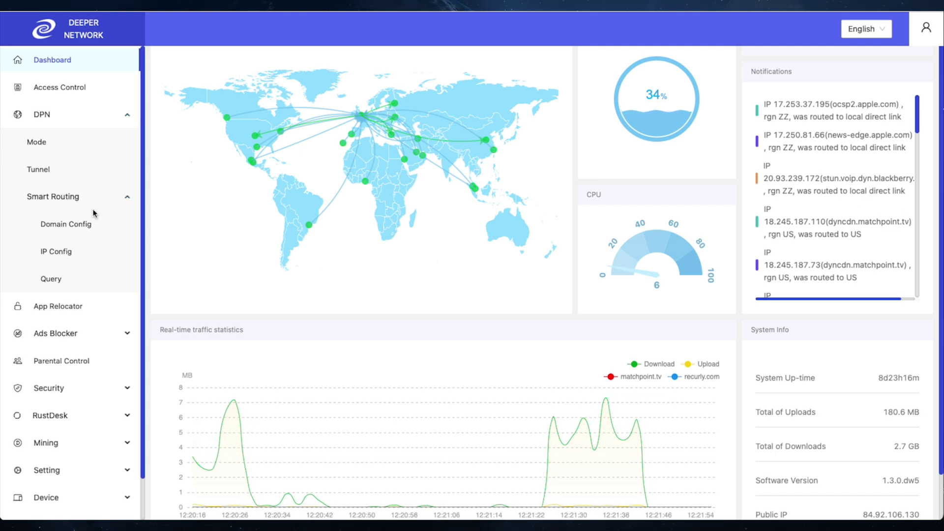
{"action": "left_click", "coordinate": [66, 467]}
{"action": "scroll", "coordinate": [64, 472], "scroll_direction": "down", "scroll_amount": 3}
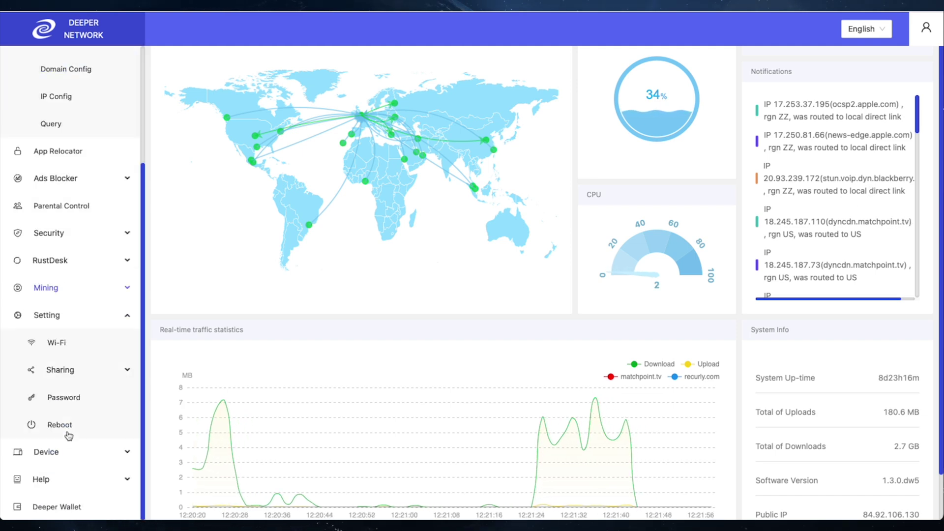
{"action": "left_click", "coordinate": [46, 456]}
{"action": "scroll", "coordinate": [78, 473], "scroll_direction": "down", "scroll_amount": 2}
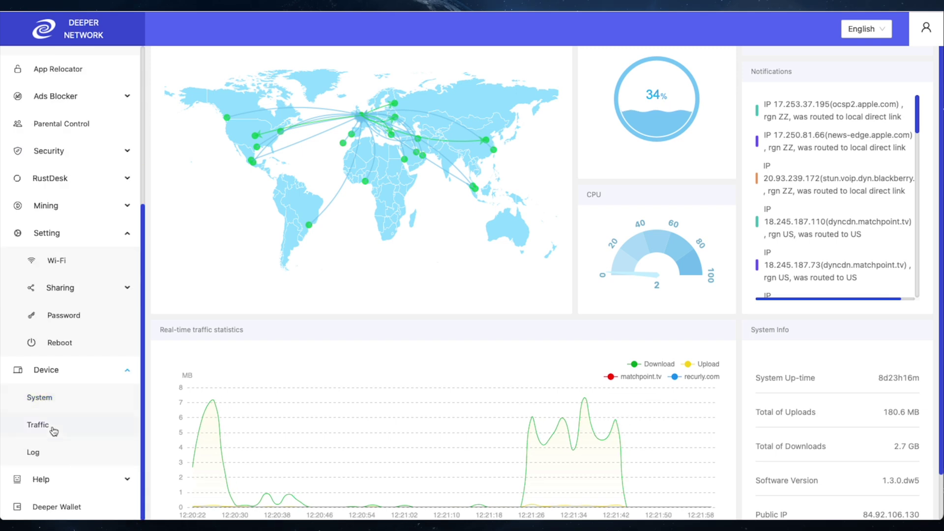
{"action": "left_click", "coordinate": [49, 426]}
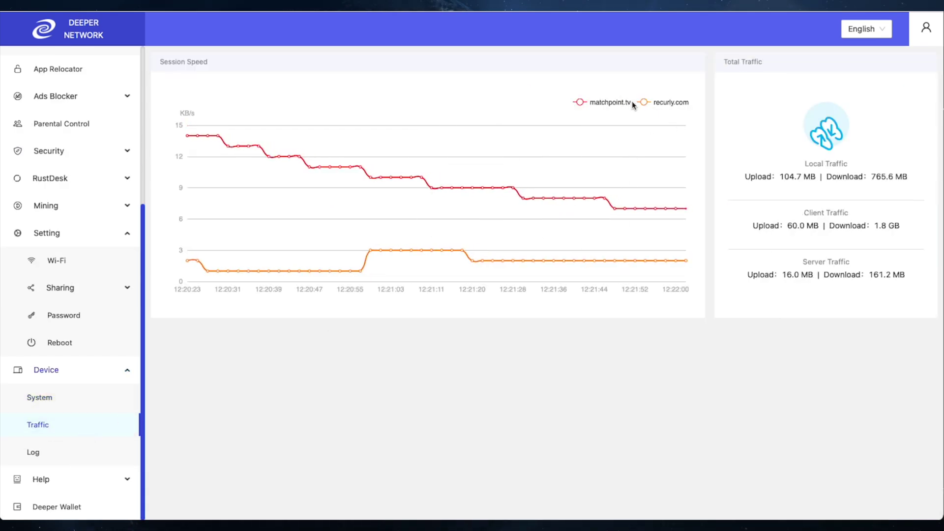
Open the device log and search it for "screambox".
{"action": "left_click", "coordinate": [119, 459]}
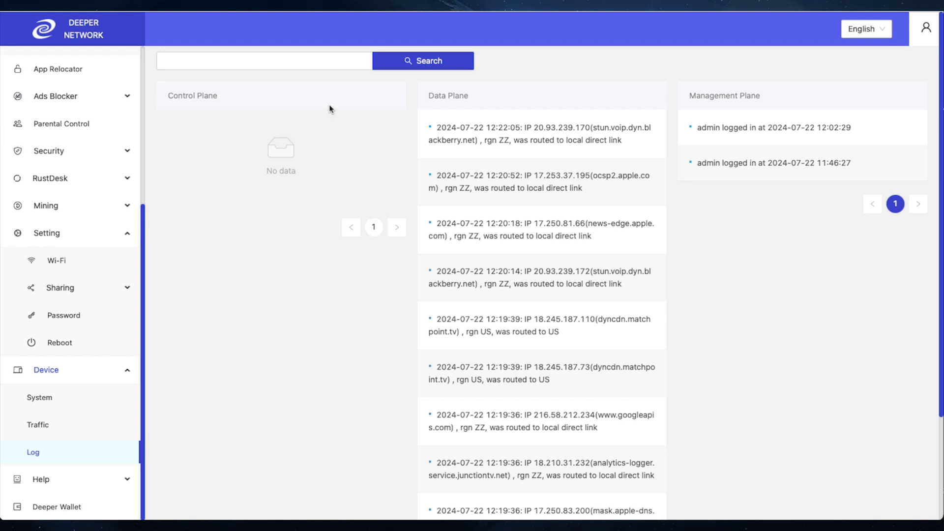
{"action": "left_click", "coordinate": [253, 60]}
{"action": "type", "text": "screamvbox"}
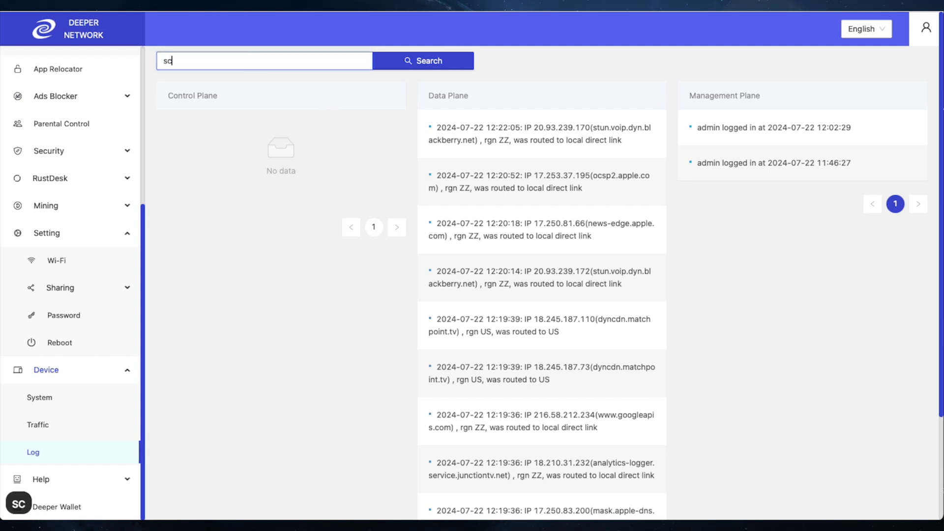
{"action": "key", "text": "BackSpace"}
{"action": "key", "text": "BackSpace"}
{"action": "key", "text": "BackSpace"}
{"action": "key", "text": "BackSpace"}
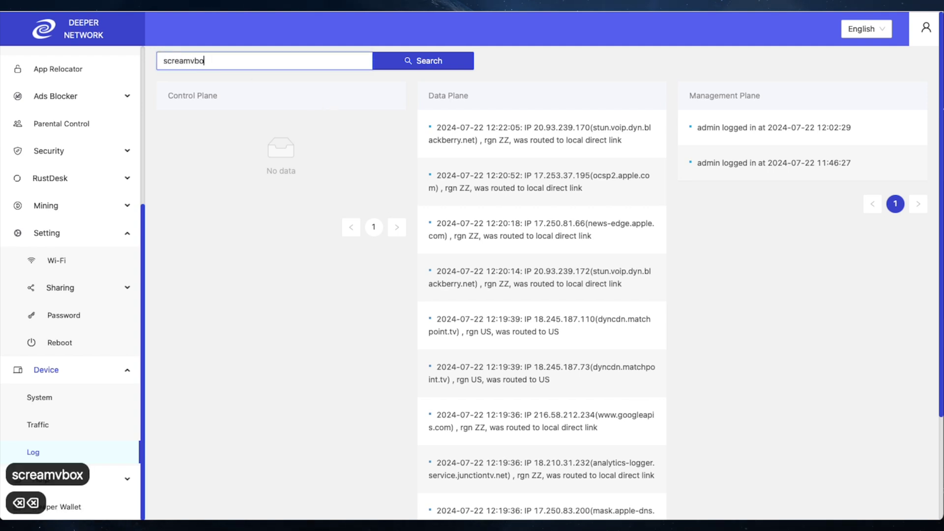
{"action": "type", "text": "box"}
{"action": "key", "text": "Return"}
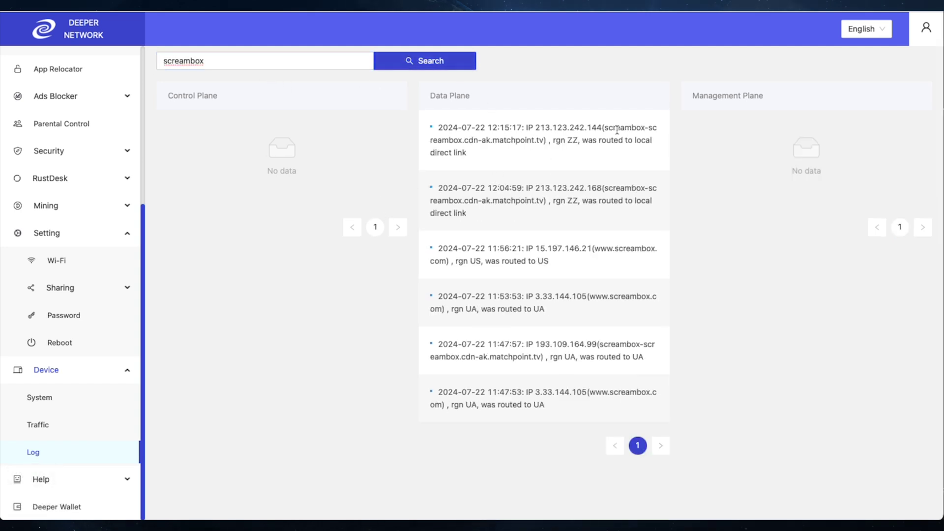
Examine the newest Data Plane entry, highlighting the screambox subdomain and the matchpoint.tv domain in its address.
{"action": "left_click_drag", "start_coordinate": [613, 127], "coordinate": [642, 127]}
{"action": "left_click_drag", "start_coordinate": [492, 141], "coordinate": [544, 141]}
{"action": "right_click", "coordinate": [544, 141]}
{"action": "left_click", "coordinate": [593, 131]}
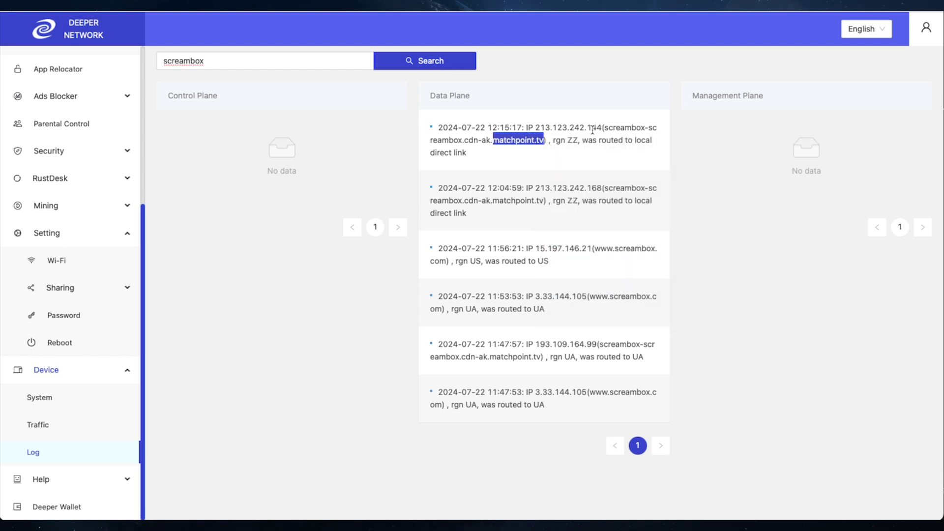
{"action": "left_click_drag", "start_coordinate": [605, 128], "coordinate": [659, 127]}
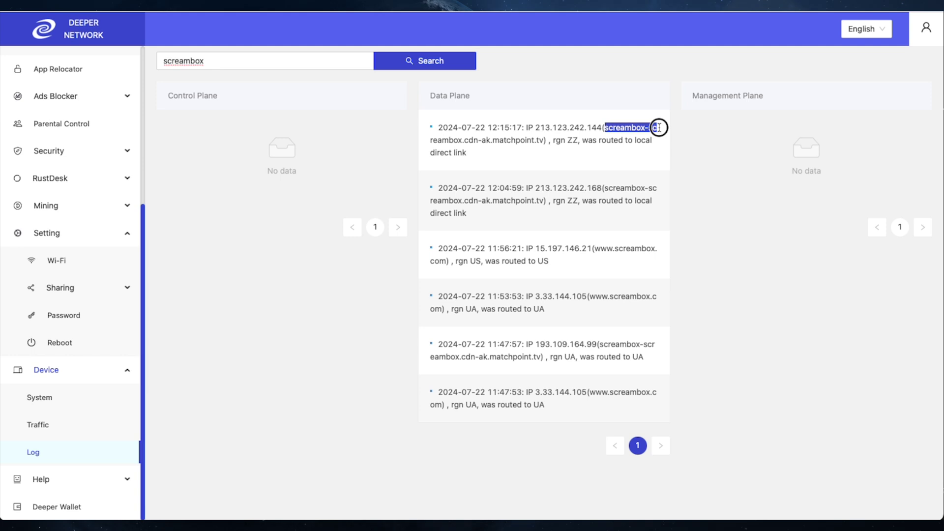
{"action": "left_click_drag", "start_coordinate": [492, 141], "coordinate": [544, 138]}
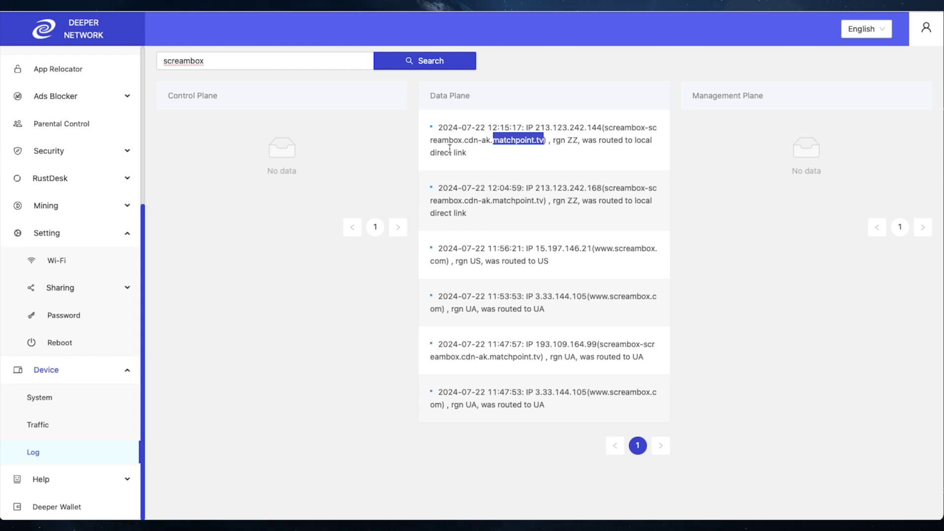
{"action": "left_click_drag", "start_coordinate": [616, 128], "coordinate": [640, 130]}
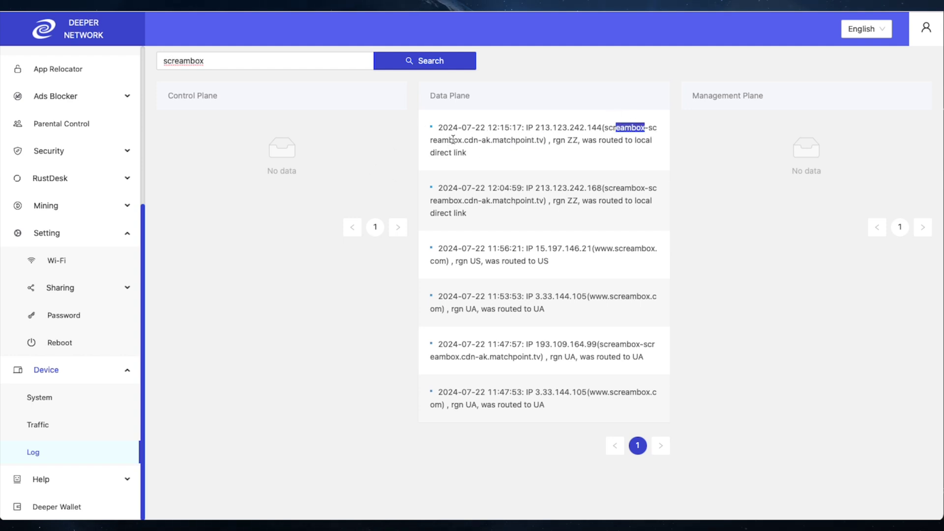
{"action": "left_click_drag", "start_coordinate": [453, 140], "coordinate": [521, 139]}
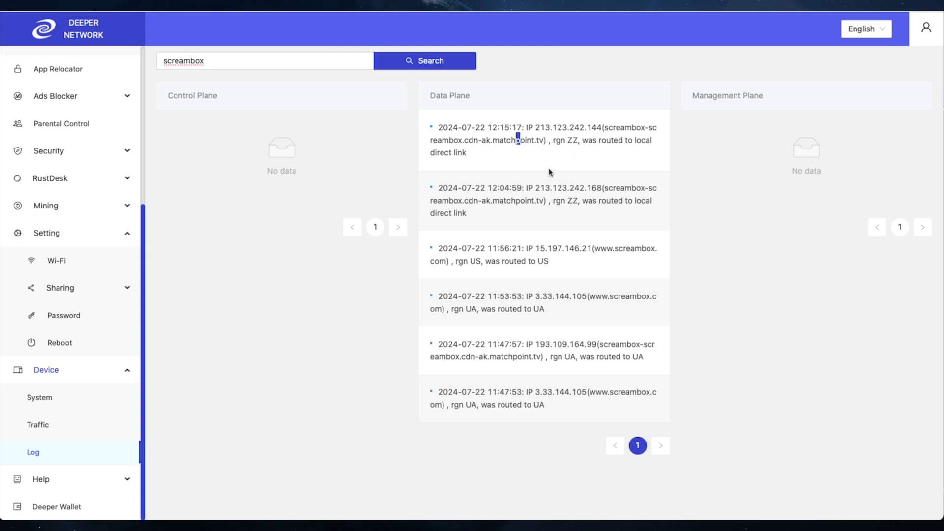
{"action": "left_click", "coordinate": [605, 195]}
Search the device log for ".tv" and examine how the matchpoint.tv entries were routed.
{"action": "left_click", "coordinate": [206, 62]}
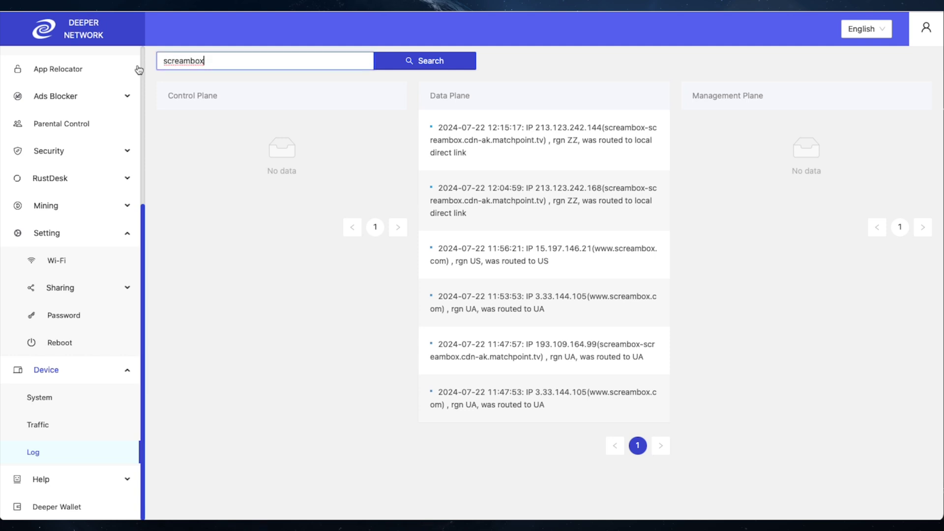
{"action": "key", "text": "BackSpace"}
{"action": "key", "text": "BackSpace"}
{"action": "key", "text": "BackSpace"}
{"action": "key", "text": "BackSpace"}
{"action": "key", "text": "BackSpace"}
{"action": "key", "text": "BackSpace"}
{"action": "key", "text": "BackSpace"}
{"action": "key", "text": "BackSpace"}
{"action": "key", "text": "BackSpace"}
{"action": "key", "text": "BackSpace"}
{"action": "key", "text": "BackSpace"}
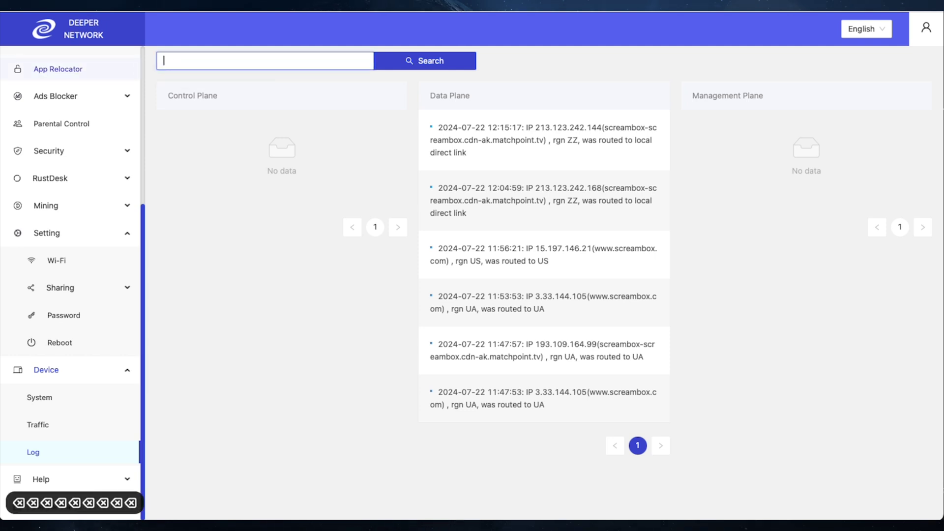
{"action": "type", "text": ".tv"}
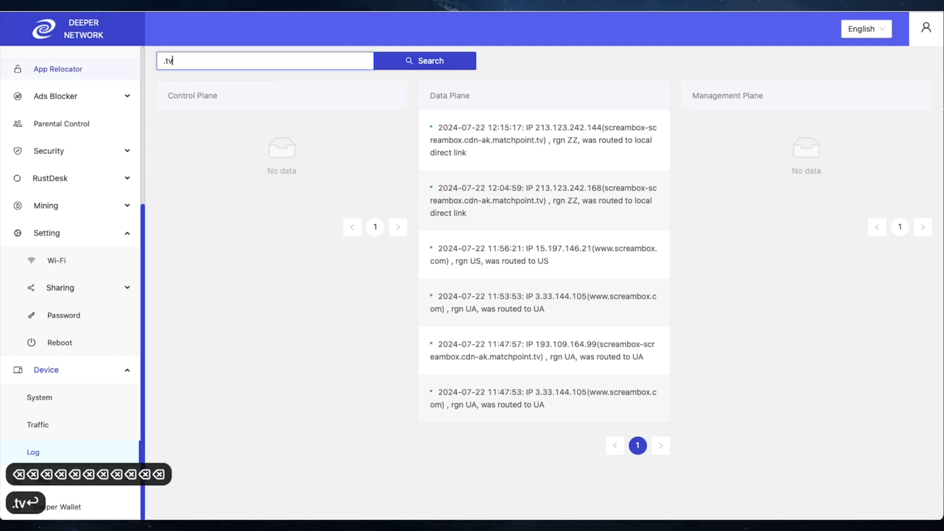
{"action": "key", "text": "Return"}
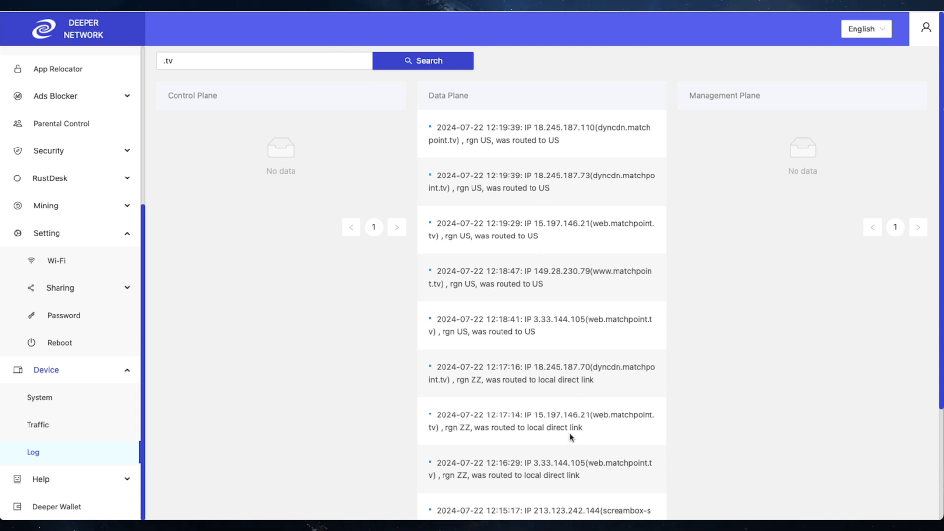
{"action": "scroll", "coordinate": [570, 436], "scroll_direction": "down", "scroll_amount": 3}
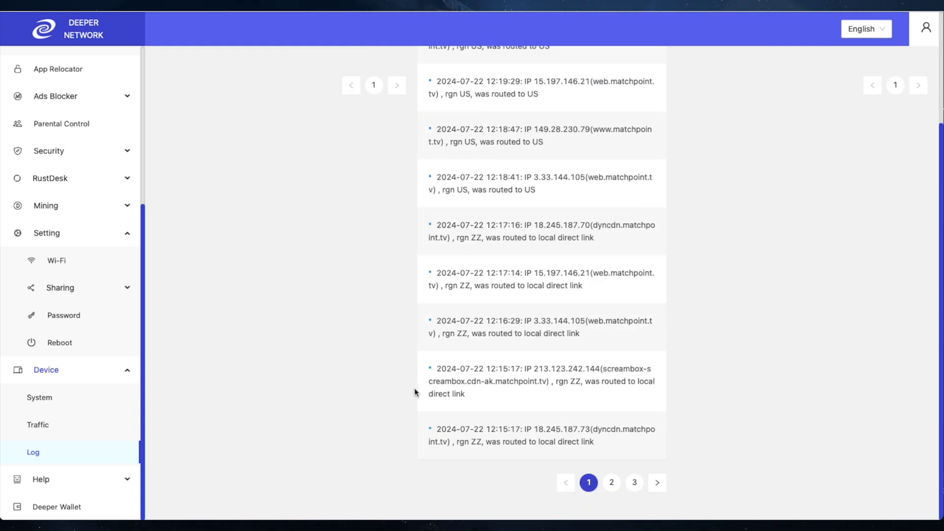
{"action": "scroll", "coordinate": [415, 392], "scroll_direction": "up", "scroll_amount": 3}
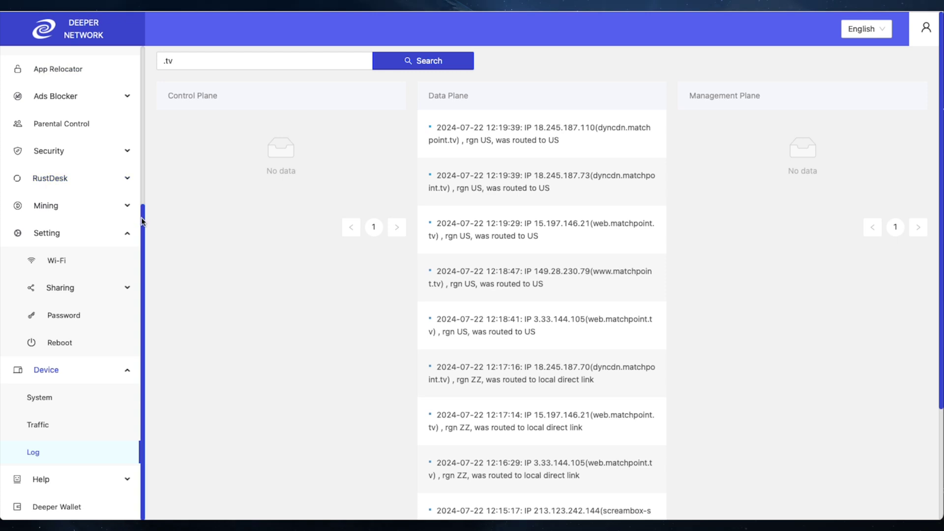
Return to the device's Dashboard page.
{"action": "left_click_drag", "start_coordinate": [141, 221], "coordinate": [84, 76]}
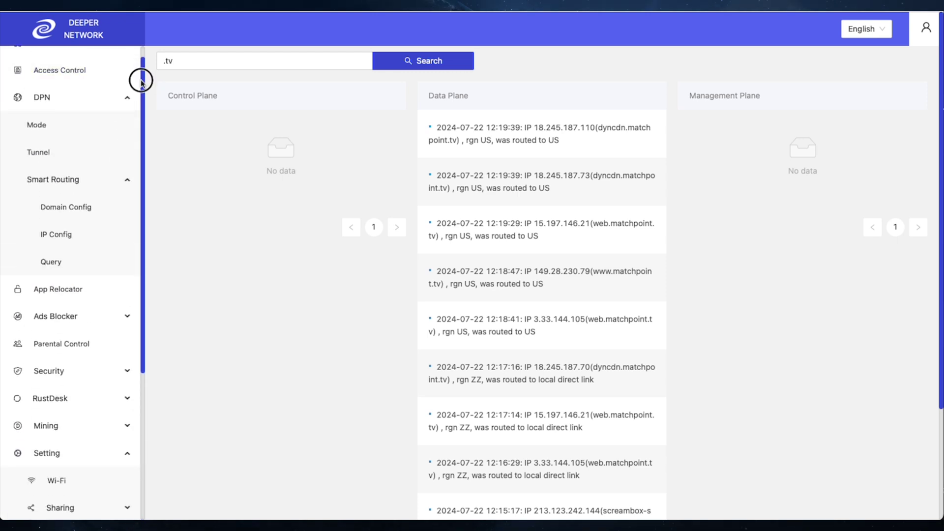
{"action": "left_click_drag", "start_coordinate": [141, 81], "coordinate": [52, 48]}
{"action": "left_click", "coordinate": [52, 49]}
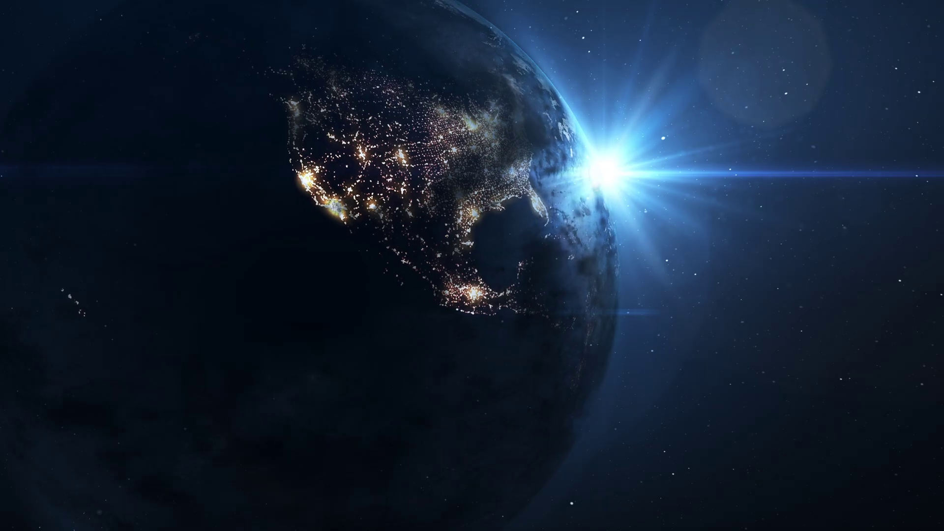